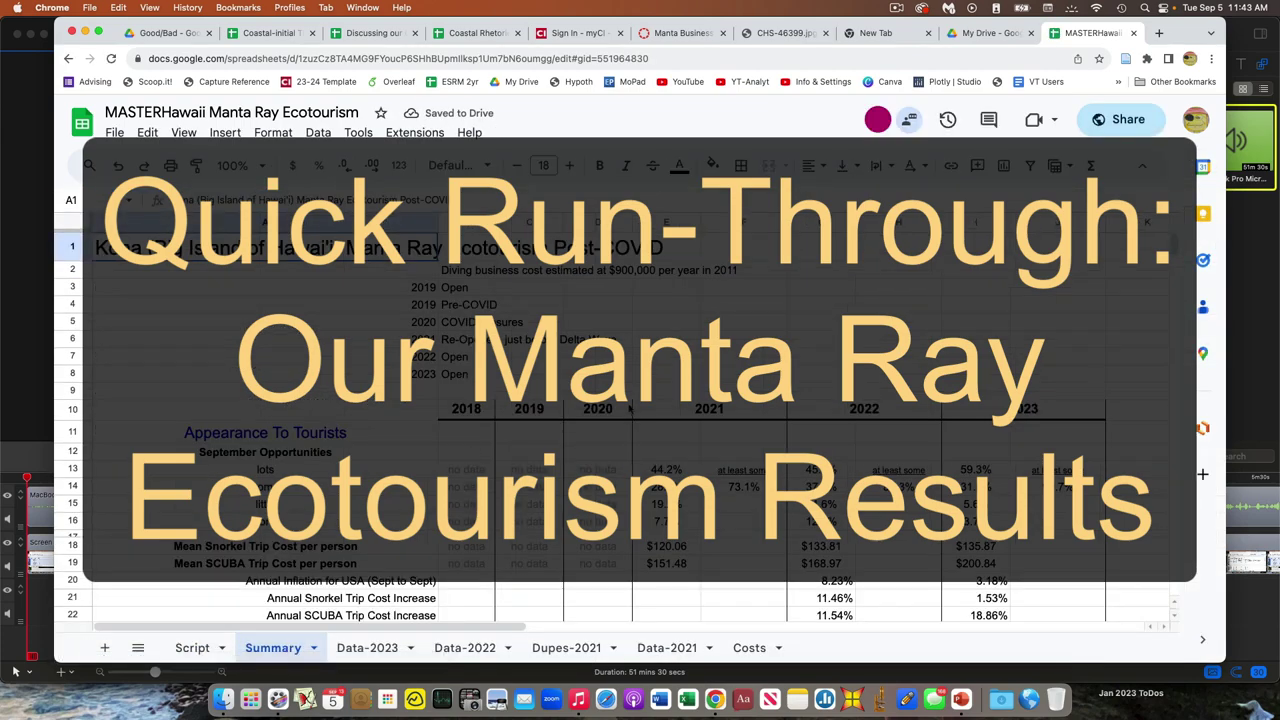
# Step: Look over the Summary sheet's opening sections and highlight the 2023 columns, I and J
pyautogui.scroll(-5, 630, 408)
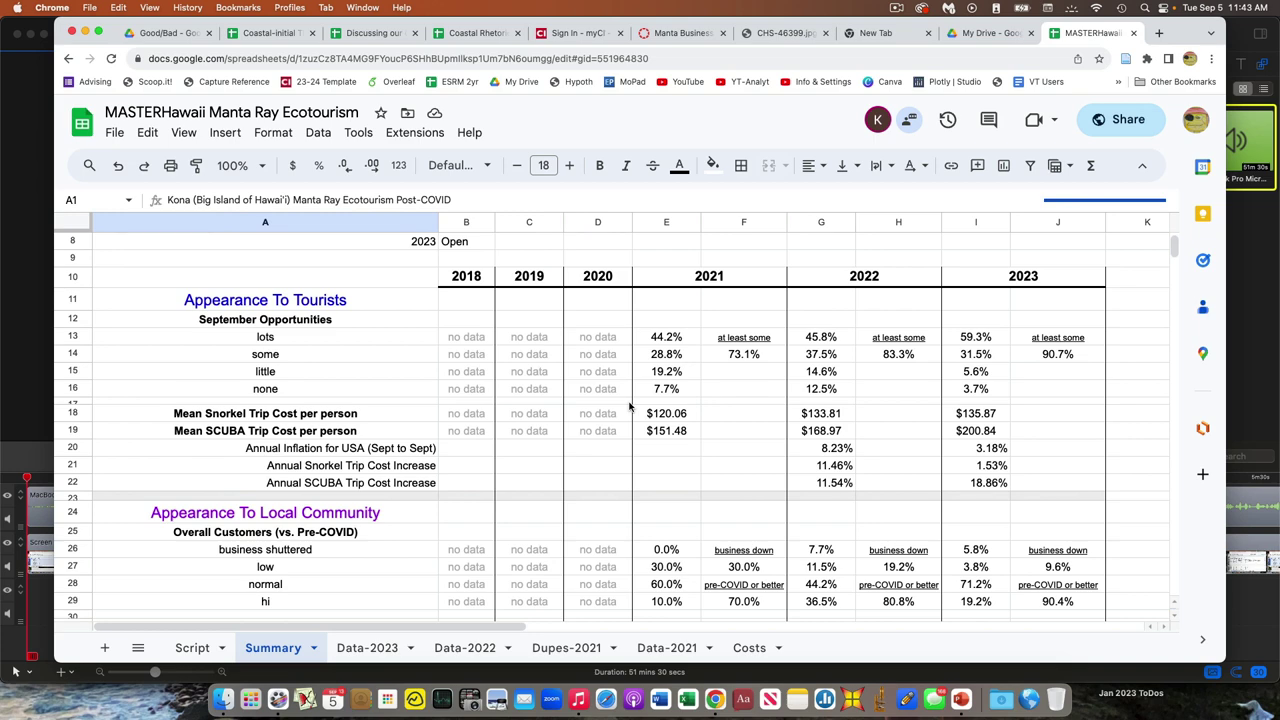
pyautogui.scroll(-1, 630, 408)
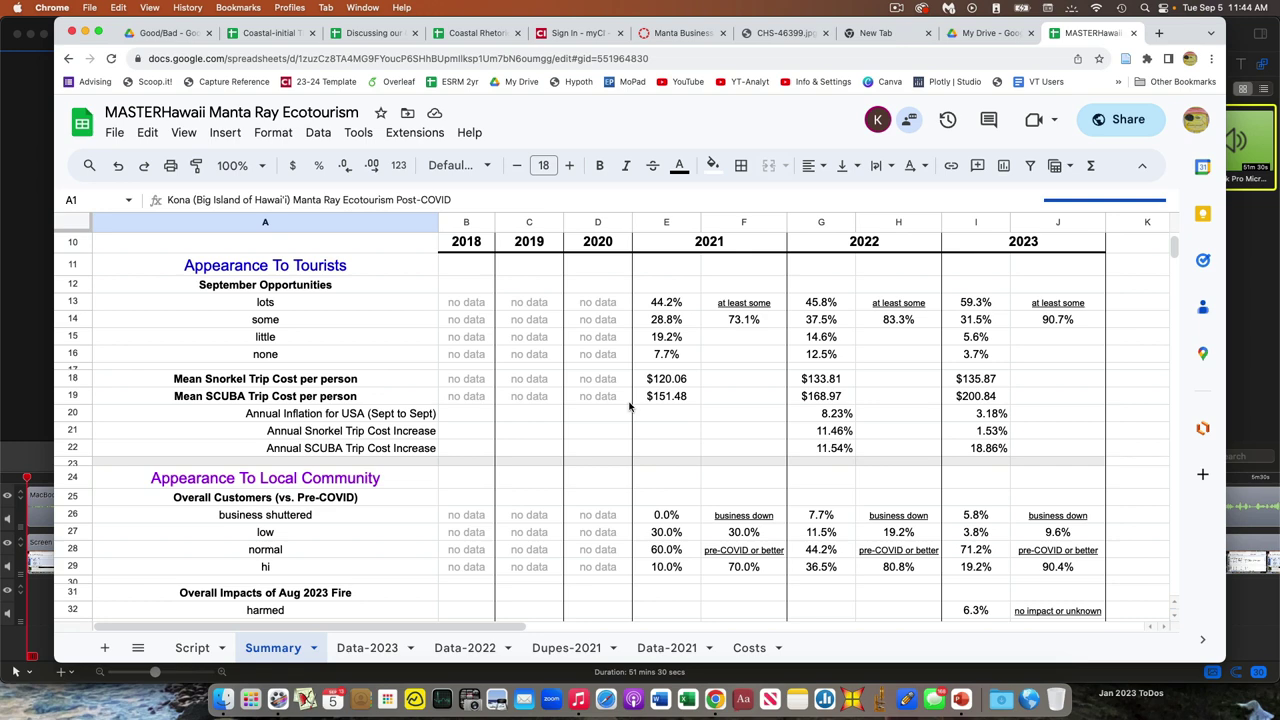
pyautogui.scroll(1, 630, 406)
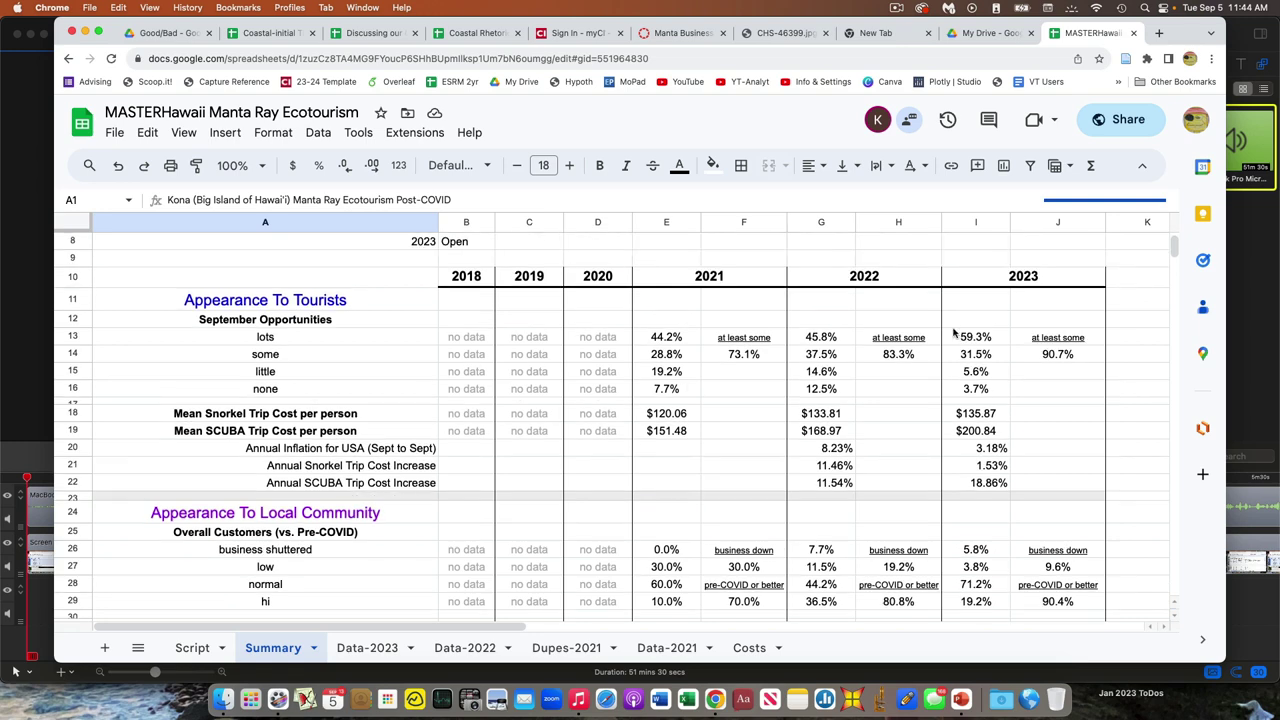
pyautogui.click(988, 222)
pyautogui.moveTo(1010, 222); pyautogui.dragTo(1033, 222)
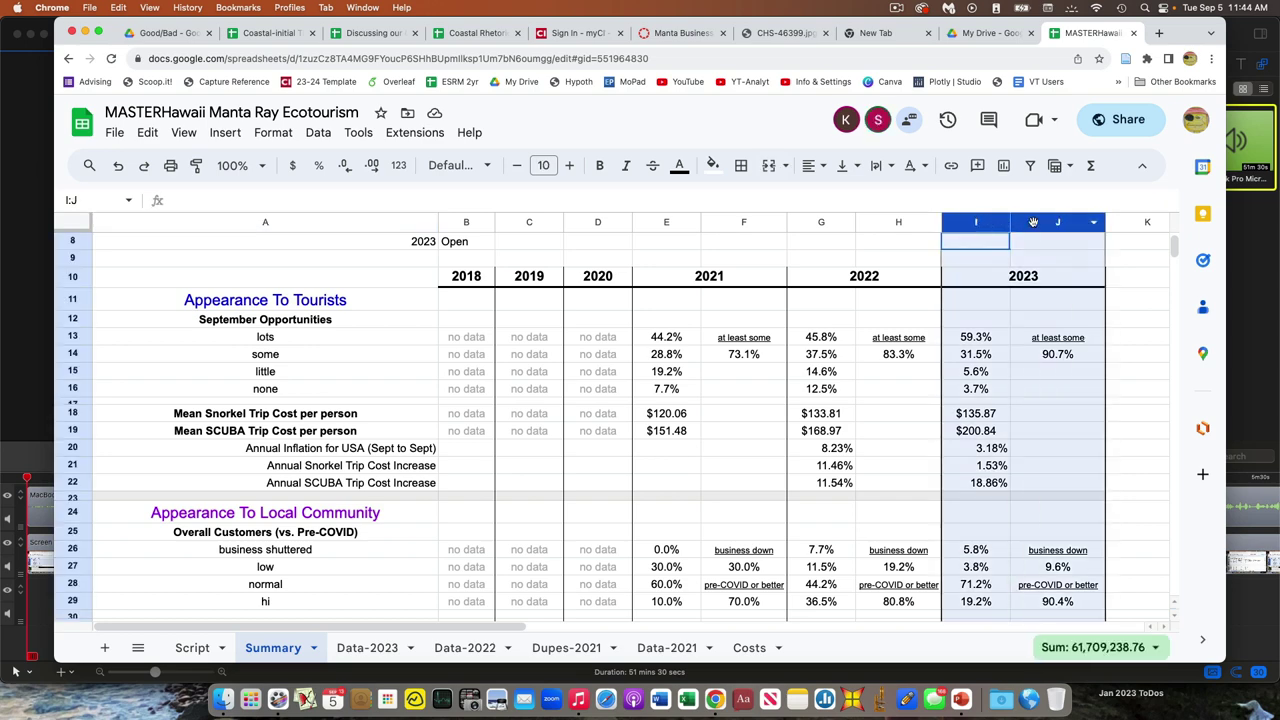
pyautogui.scroll(3, 1112, 320)
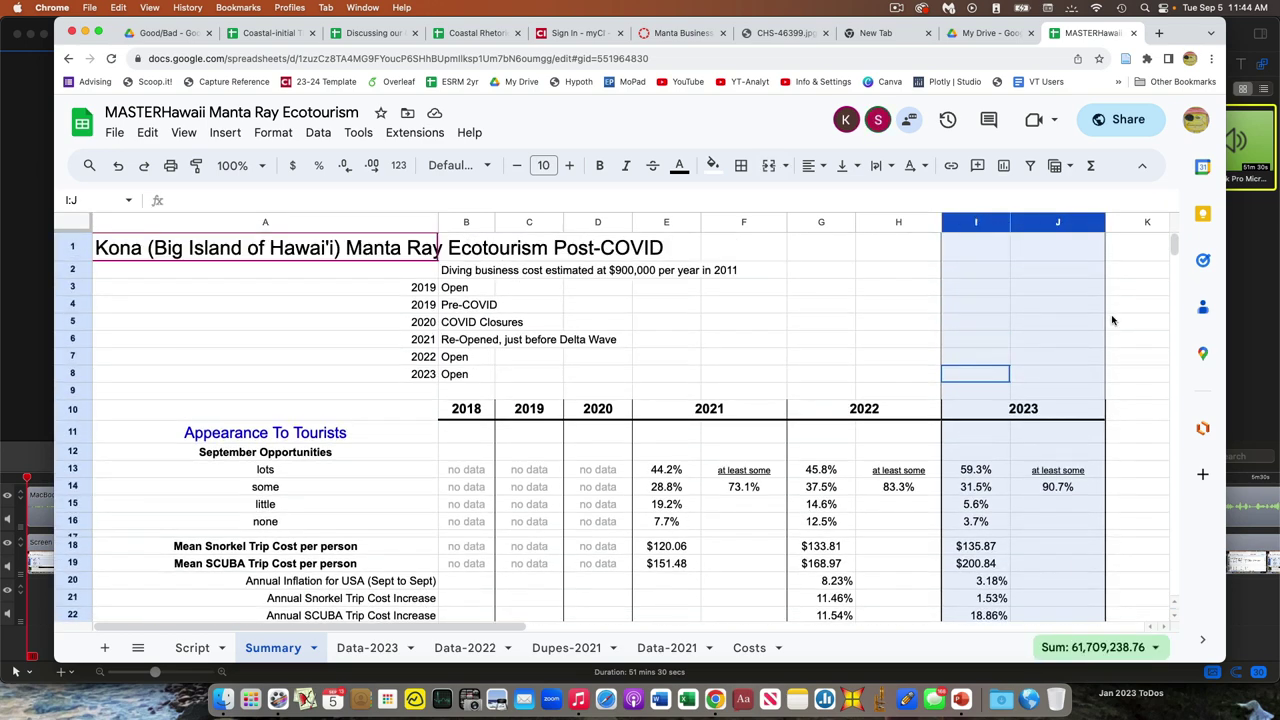
pyautogui.scroll(-3, 1112, 320)
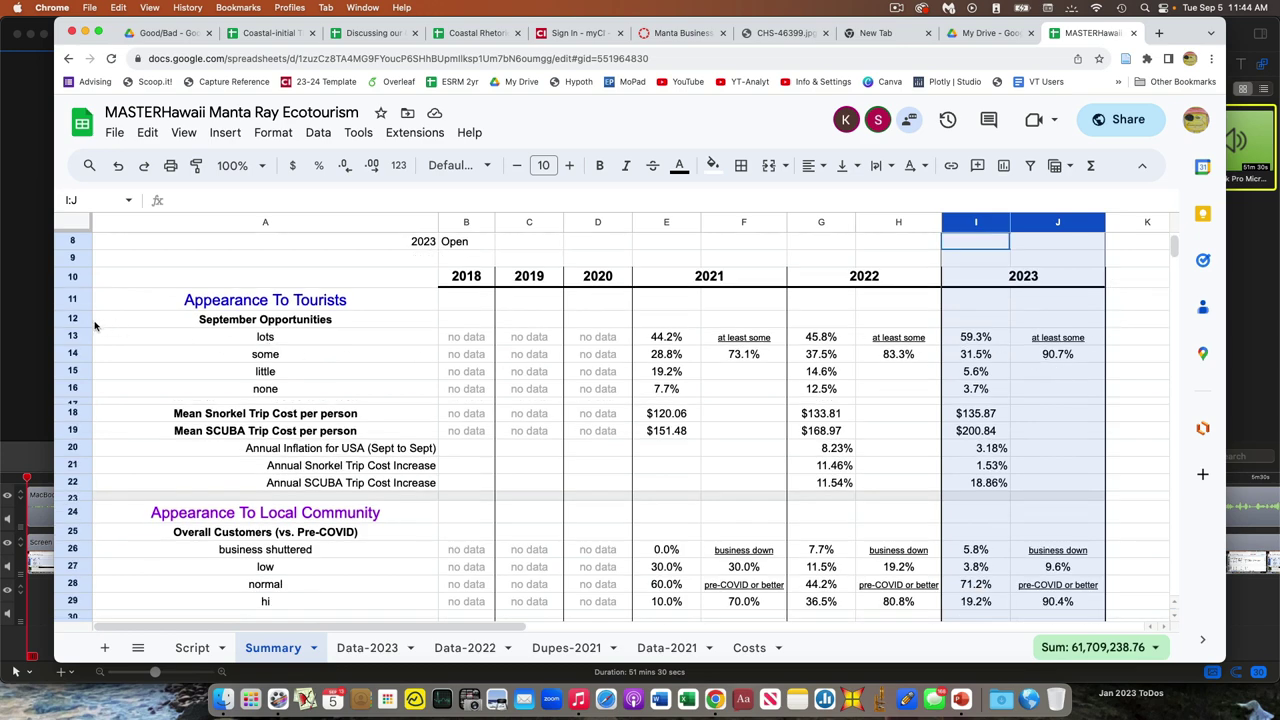
# Step: Highlight the September Opportunities block in rows 12 to 16 and set the sheet zoom to 125%
pyautogui.moveTo(73, 320); pyautogui.dragTo(72, 387)
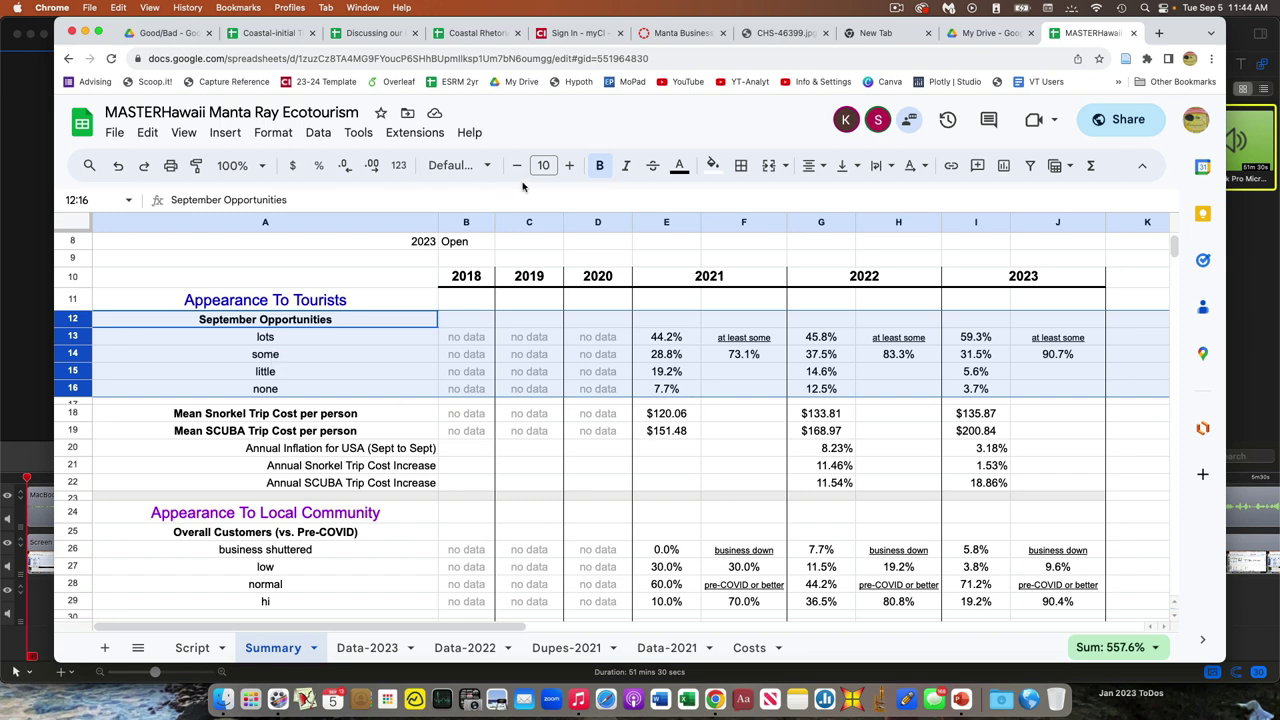
pyautogui.click(240, 165)
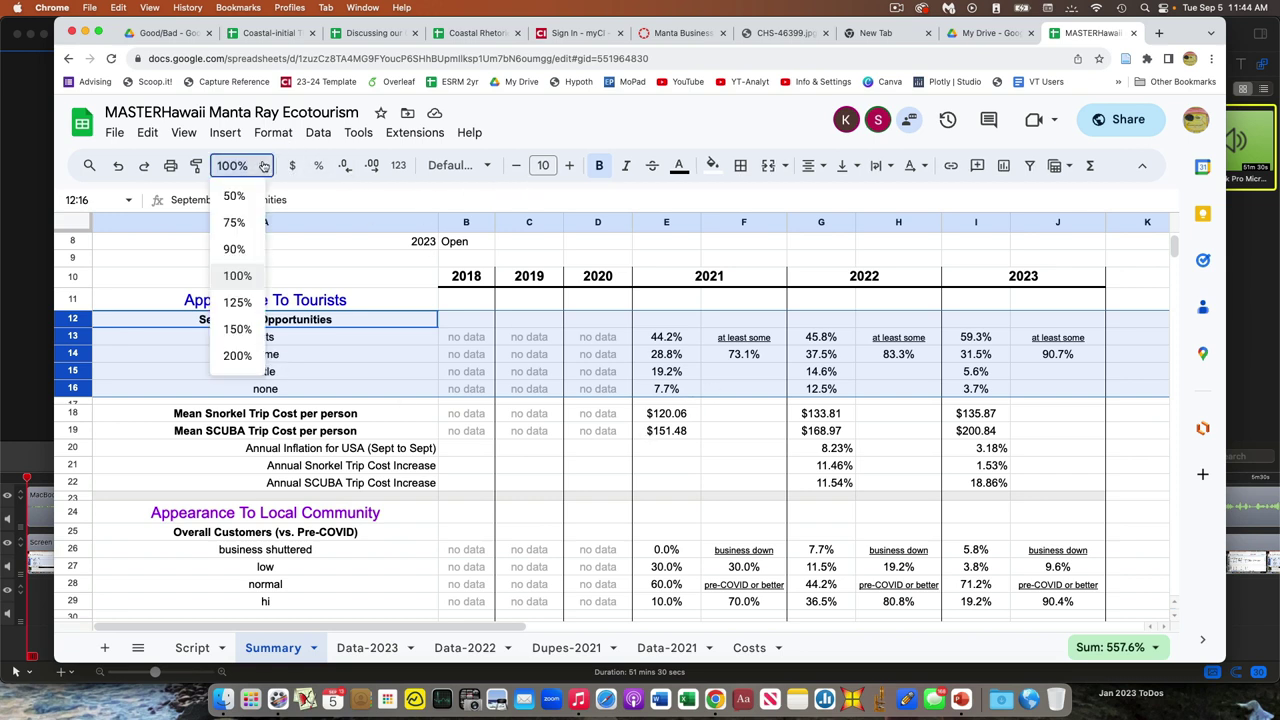
pyautogui.click(240, 303)
pyautogui.hscroll(3, 429, 395)
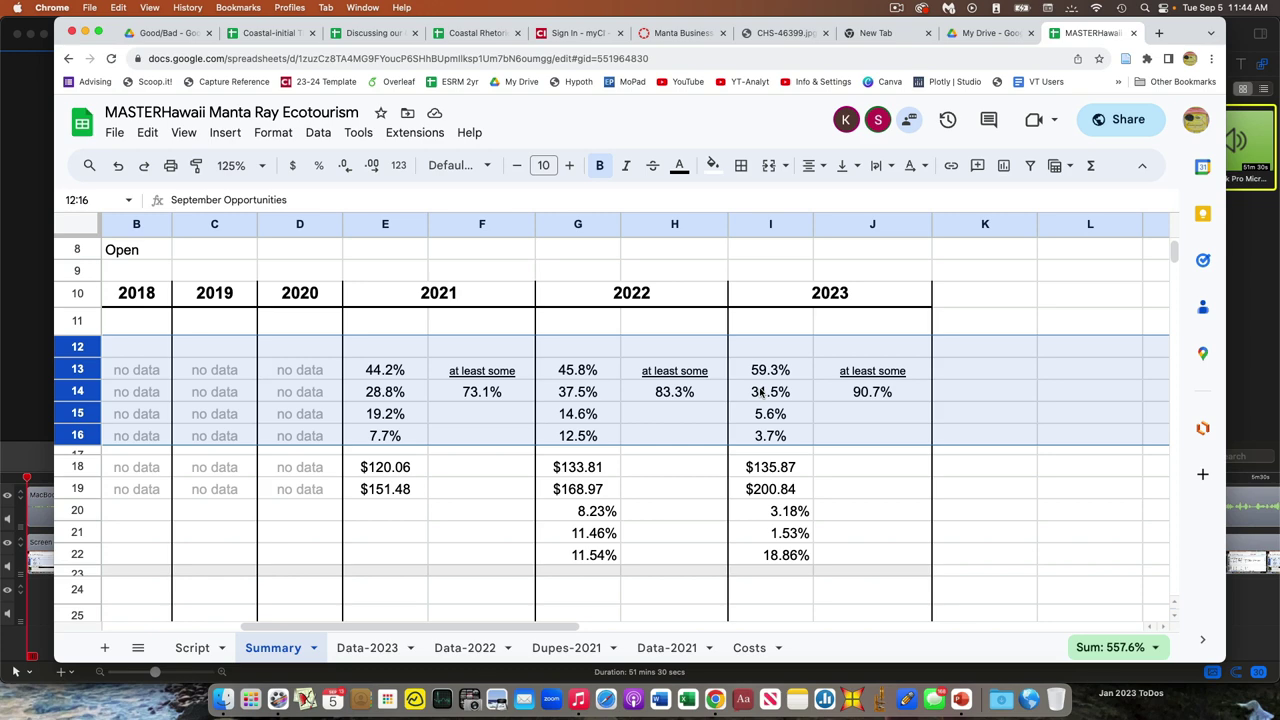
pyautogui.hscroll(-3, 765, 393)
pyautogui.hscroll(3, 785, 428)
# Step: Inspect the 2023 "at least some" share in J14 and its "lots" and "some" components in I13 and I14
pyautogui.click(880, 396)
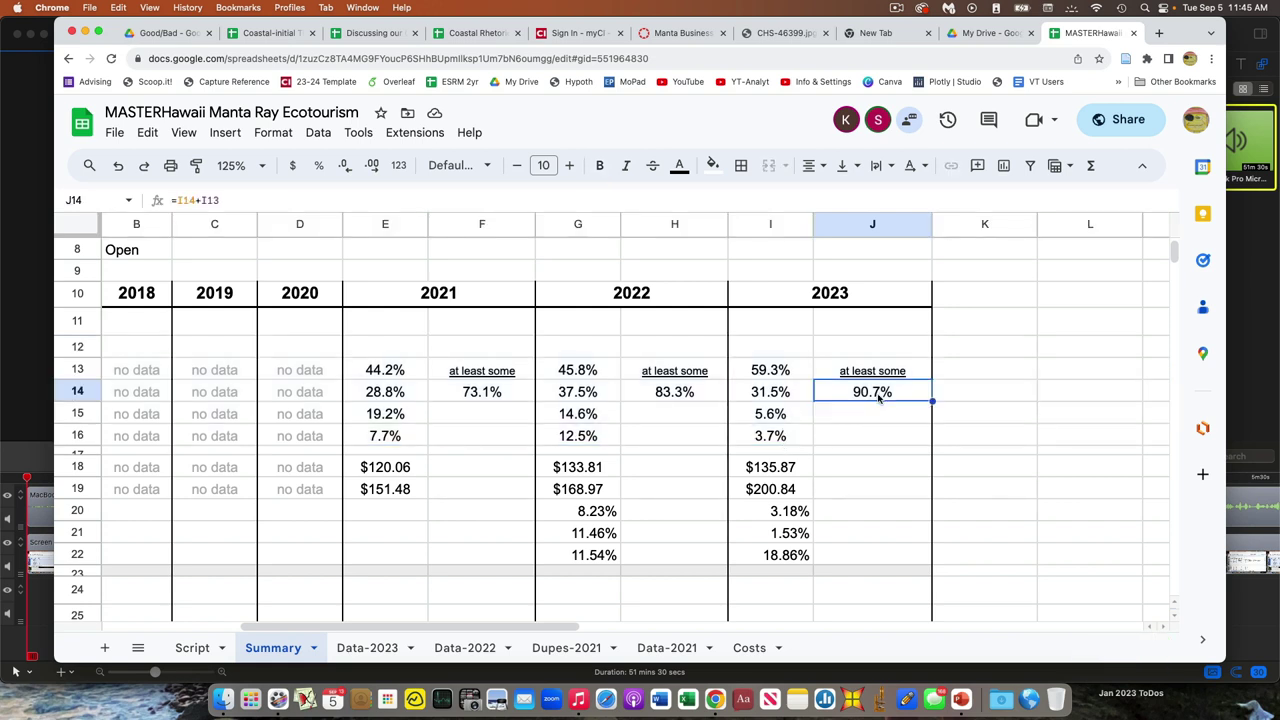
pyautogui.click(795, 395)
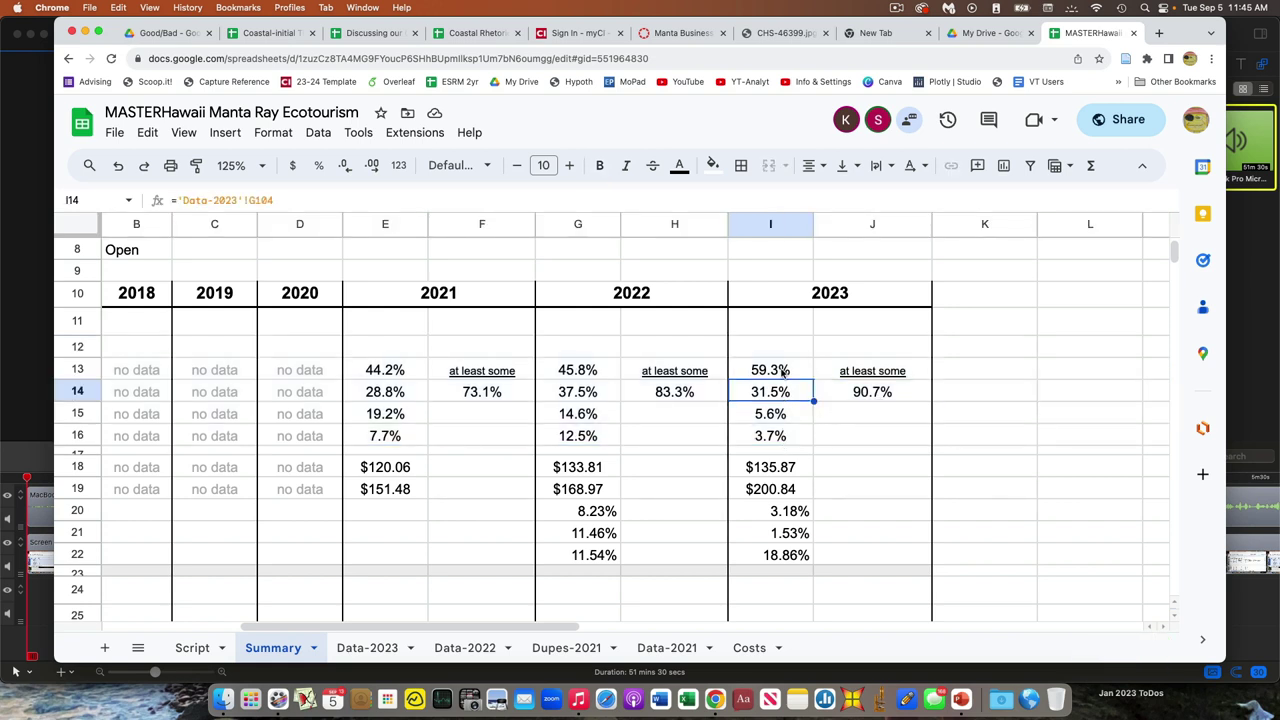
pyautogui.click(782, 375)
pyautogui.click(783, 391)
pyautogui.click(883, 392)
# Step: Compare the "at least some" share in row 14 for 2022 and 2021, ending back on the 2023 cell
pyautogui.press('Left')
pyautogui.press('Left')
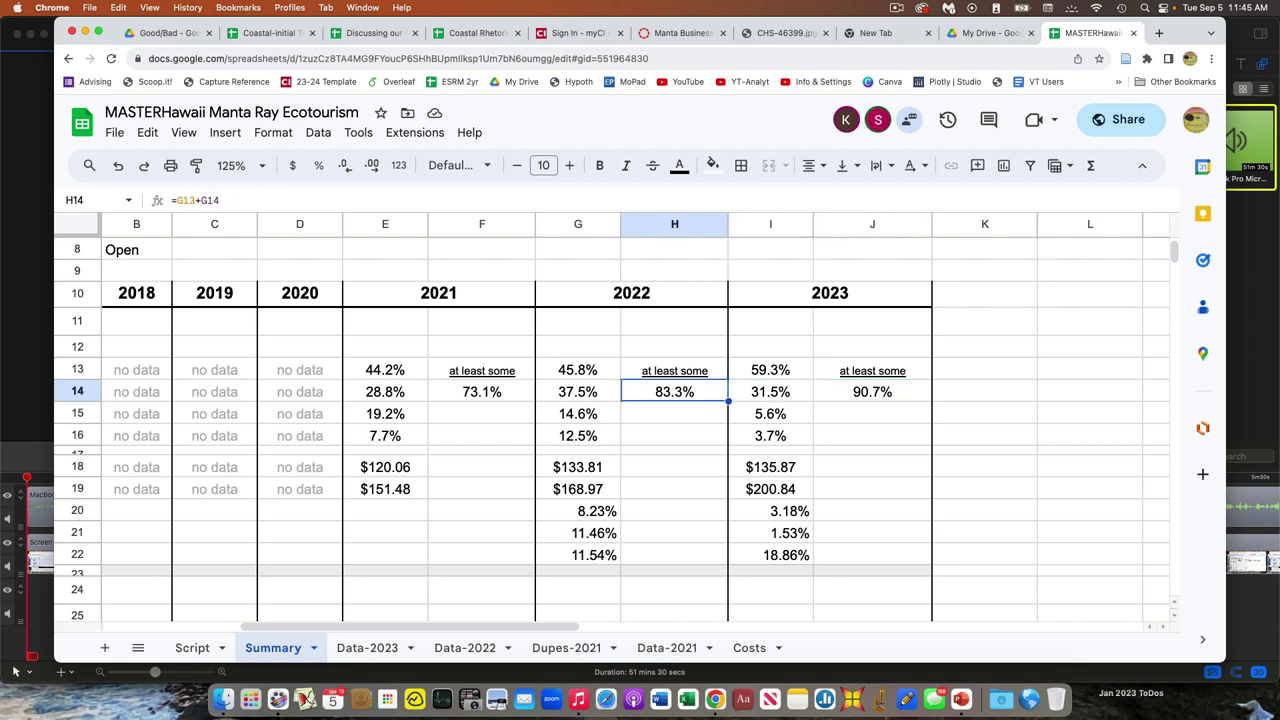
pyautogui.press('Left')
pyautogui.press('Left')
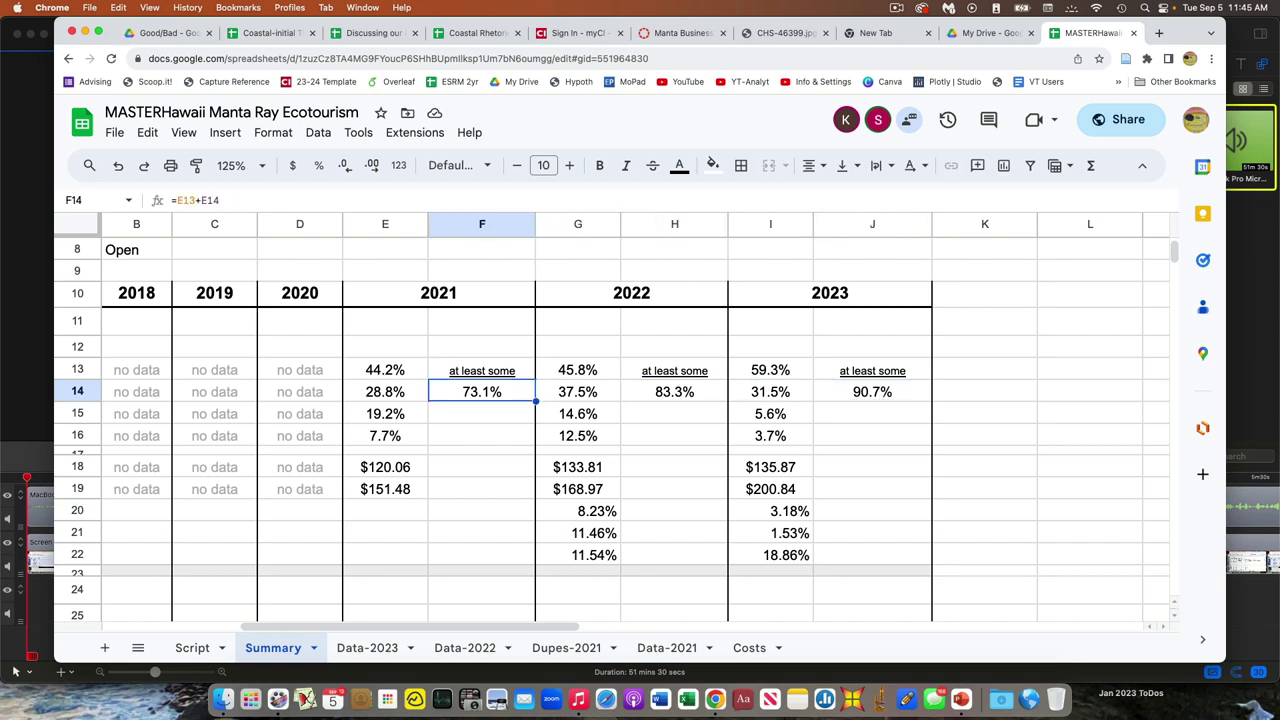
pyautogui.press('Right')
pyautogui.press('Right')
pyautogui.press('Right')
pyautogui.press('Right')
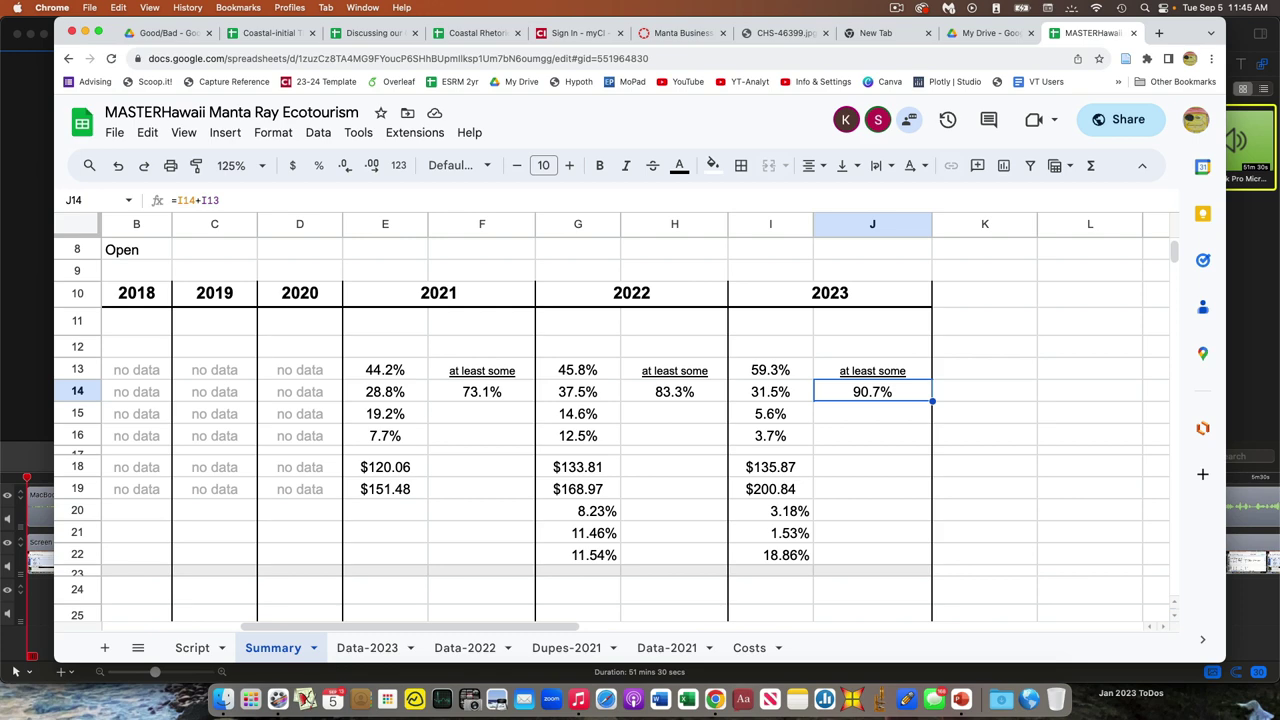
# Step: Highlight the Mean Snorkel Trip Cost row and inspect its 2021, 2022 and 2023 values in turn
pyautogui.hscroll(-5, 667, 478)
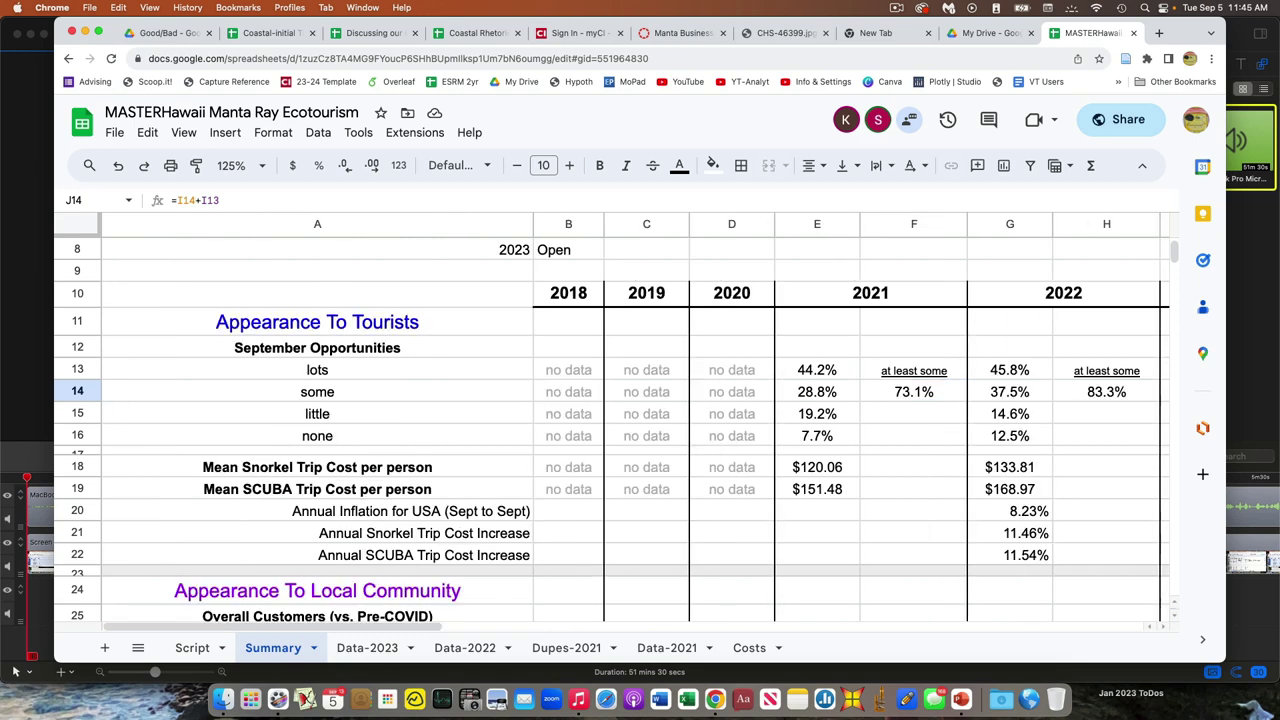
pyautogui.click(70, 467)
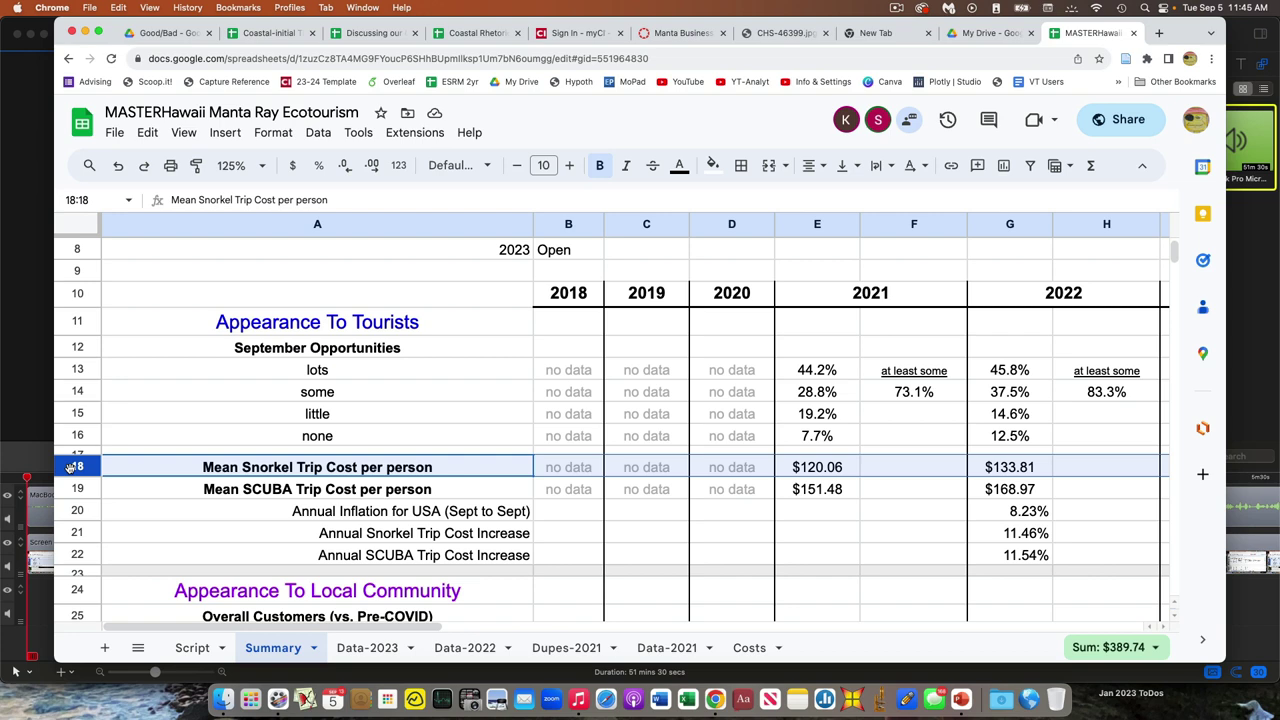
pyautogui.scroll(-1, 252, 455)
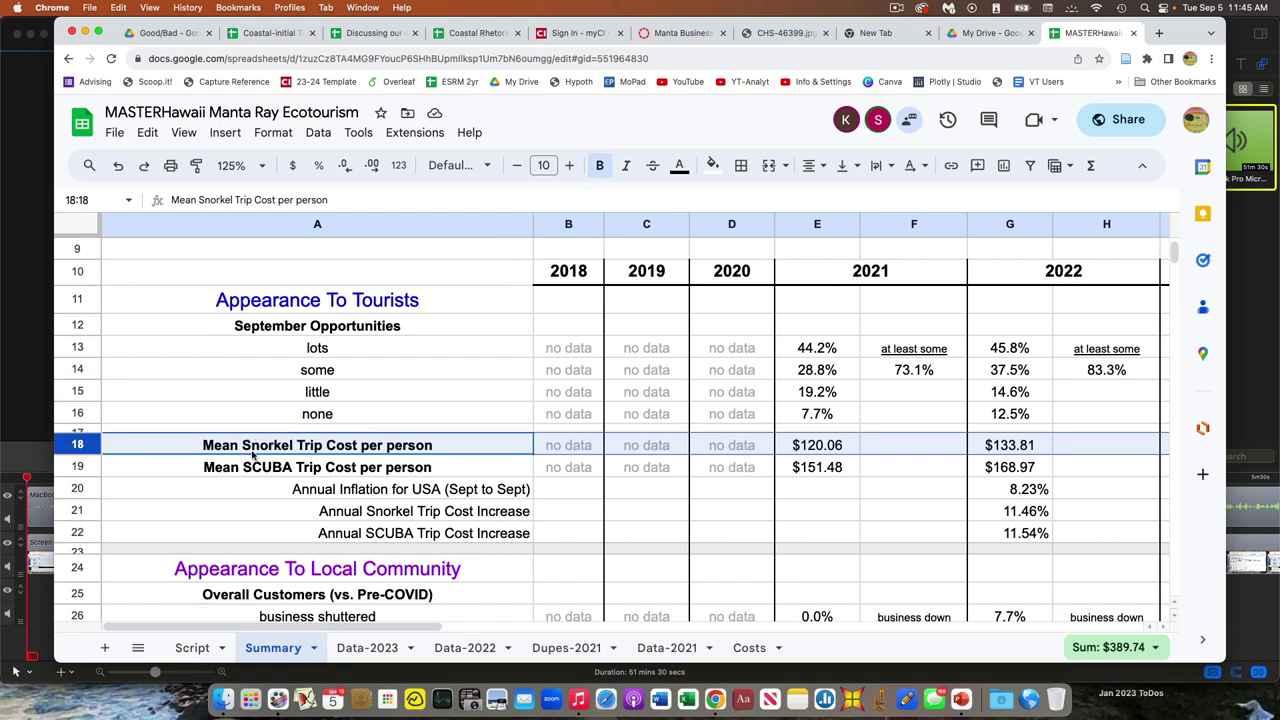
pyautogui.hscroll(5, 252, 455)
pyautogui.click(353, 452)
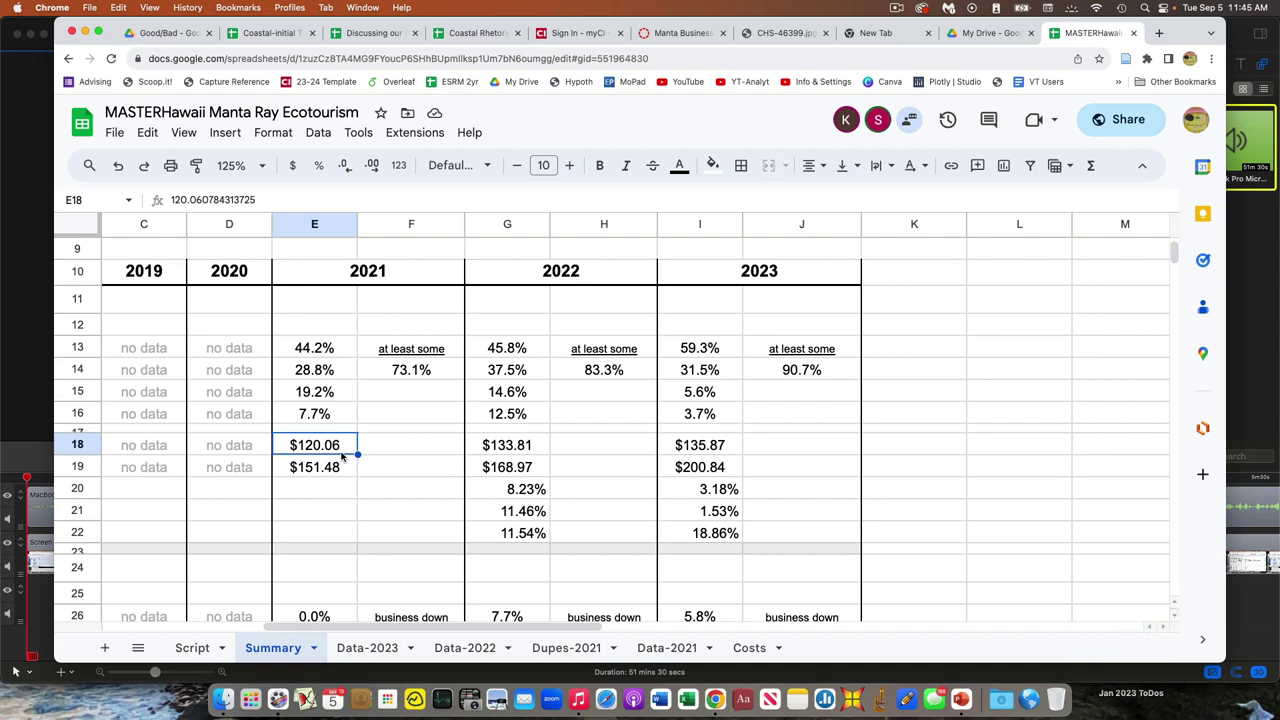
pyautogui.press('Right')
pyautogui.press('Right')
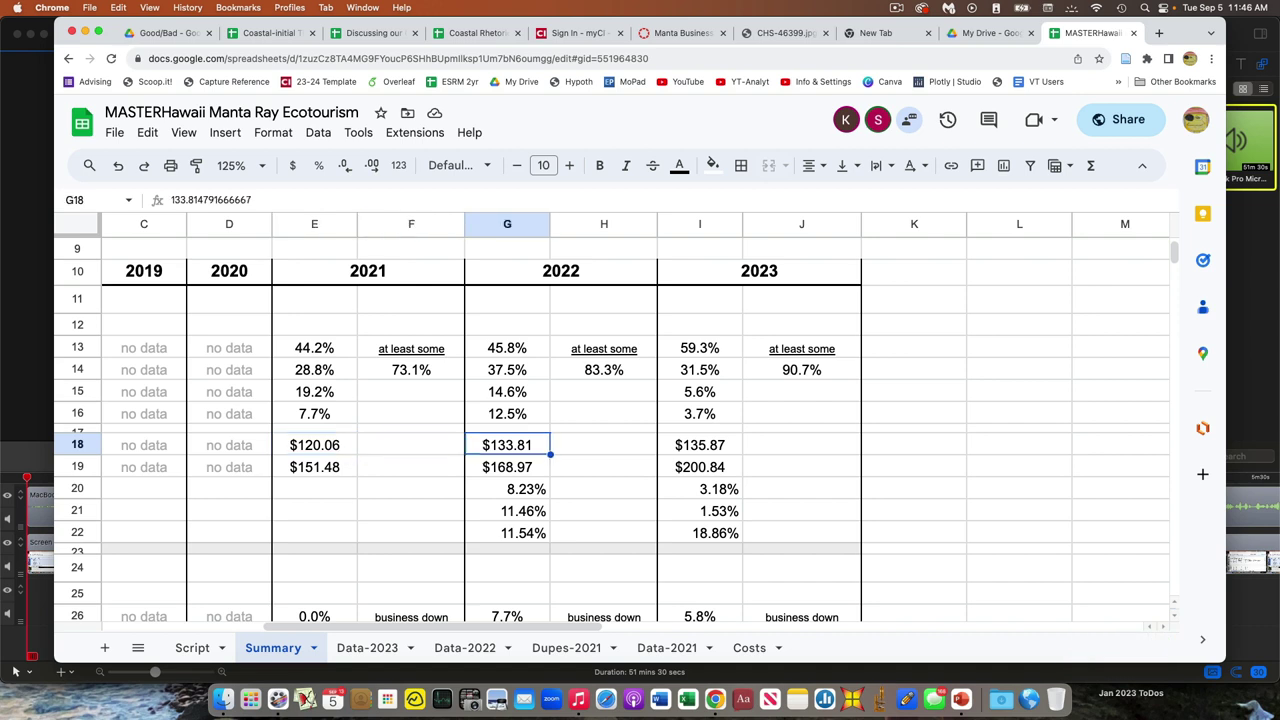
pyautogui.press('Right')
pyautogui.press('Right')
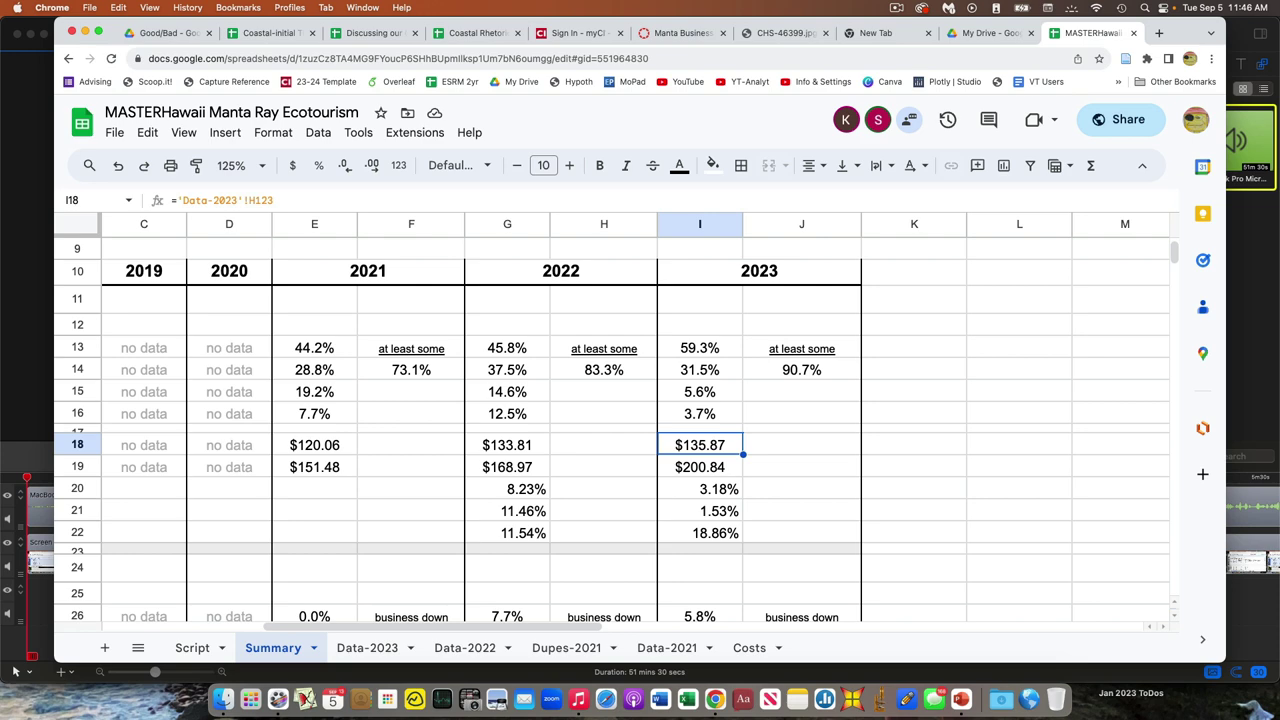
# Step: Review the SCUBA trip cost, annual inflation and trip cost increase rows across the years
pyautogui.hscroll(-5, 610, 430)
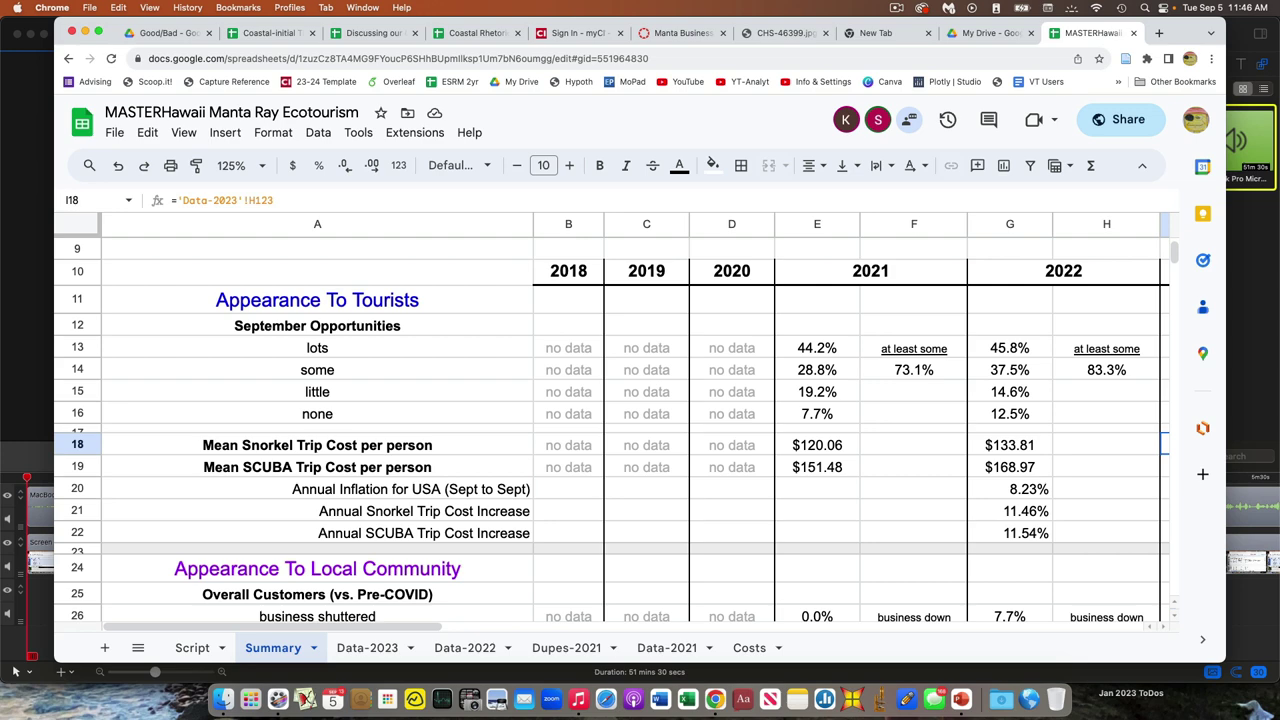
pyautogui.scroll(-2, 610, 430)
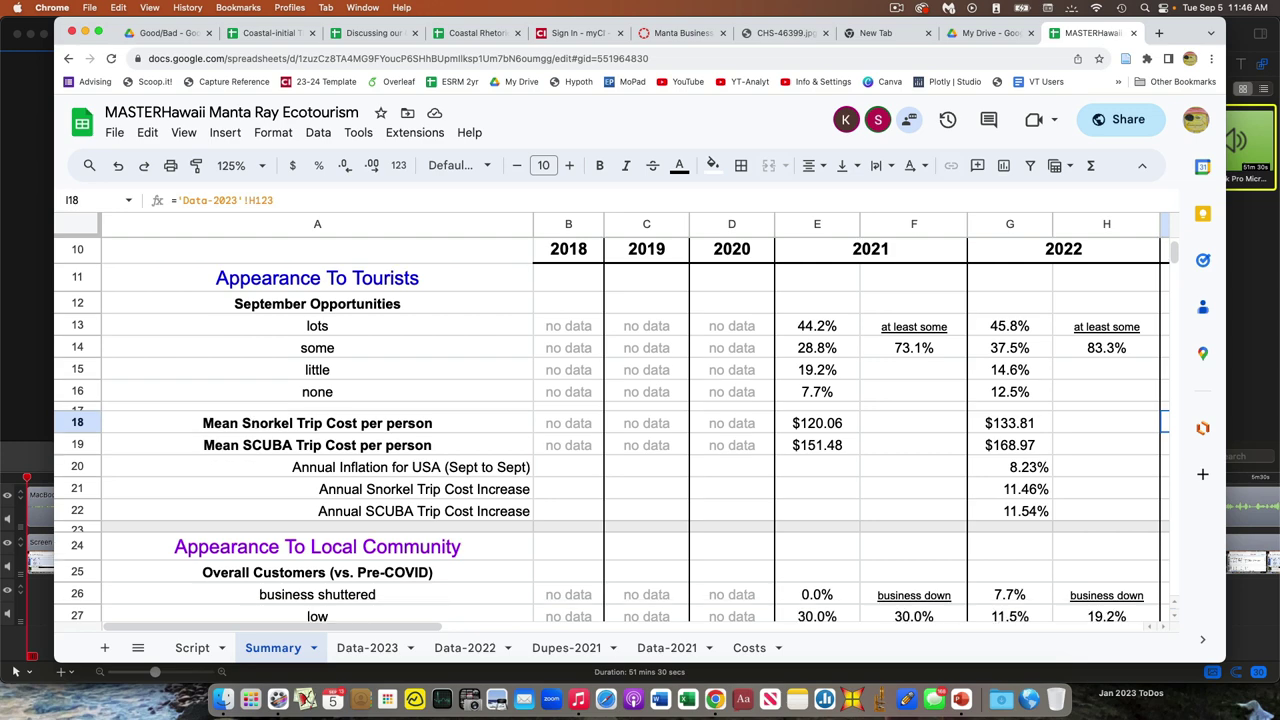
pyautogui.hscroll(5, 610, 430)
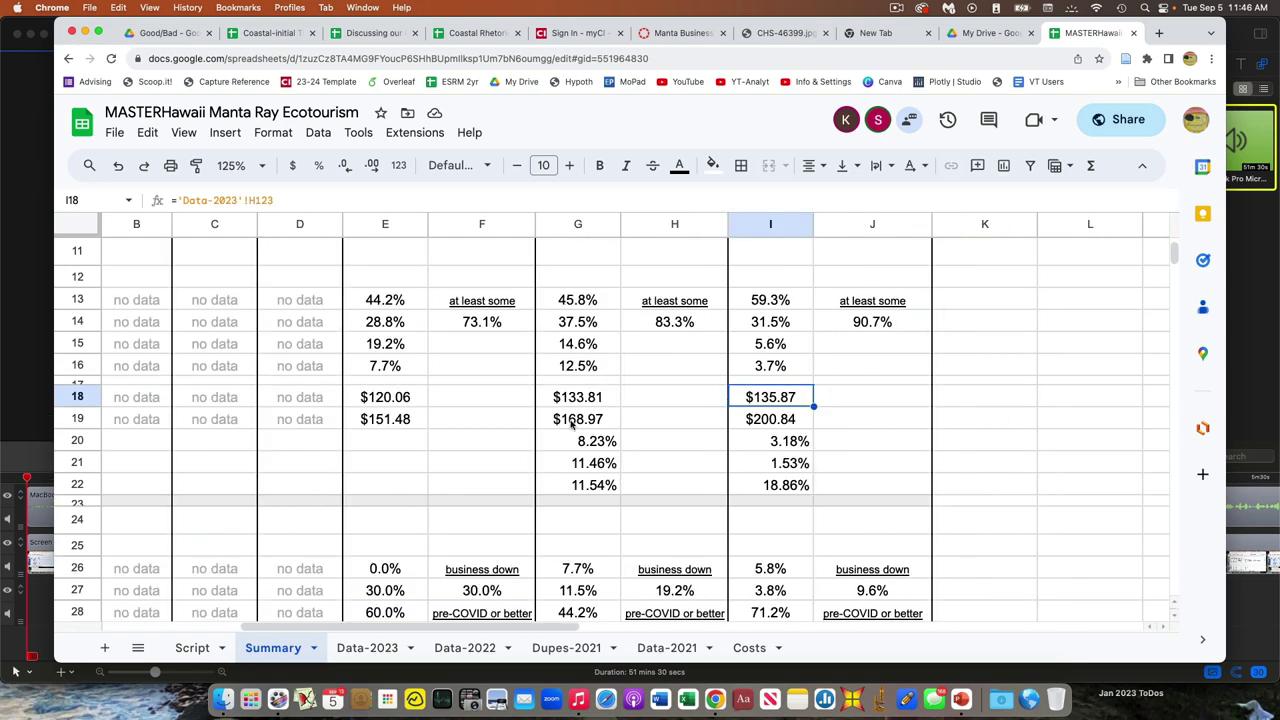
pyautogui.hscroll(-5, 562, 480)
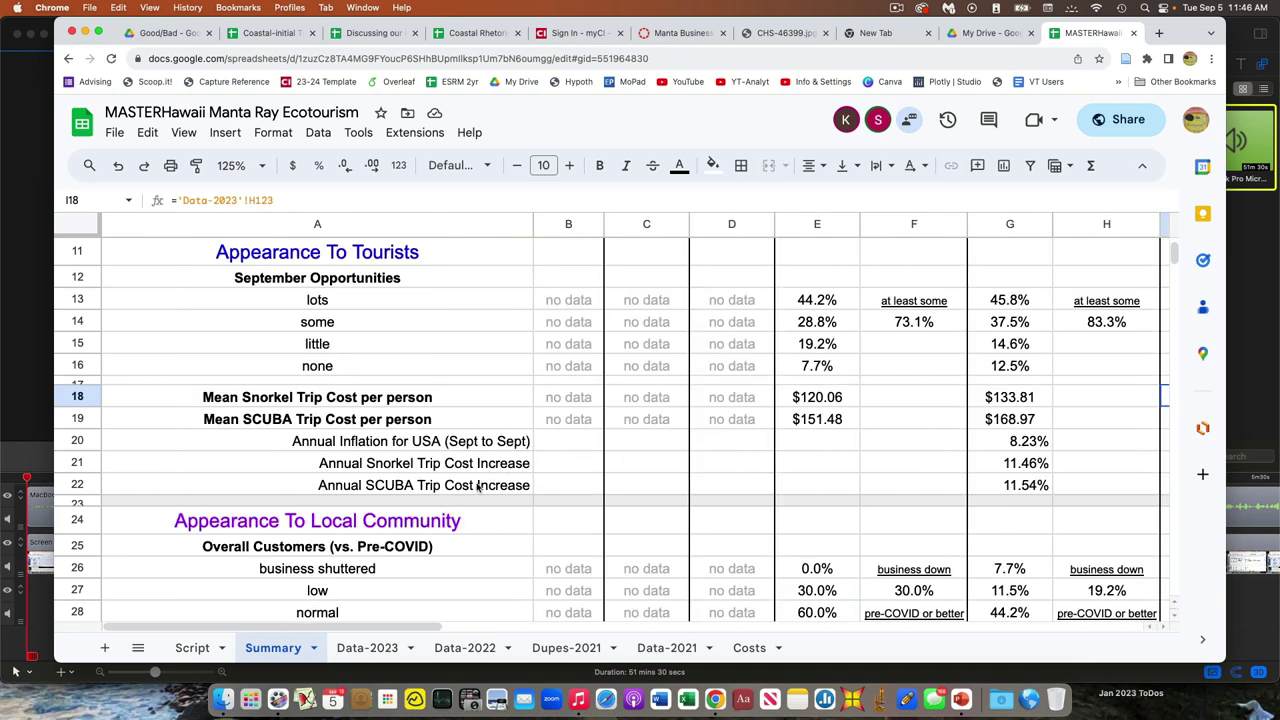
# Step: Highlight the Overall Customers (vs. Pre-COVID) block in rows 25 to 29 and compare its figures for 2021 through 2023
pyautogui.scroll(-5, 647, 484)
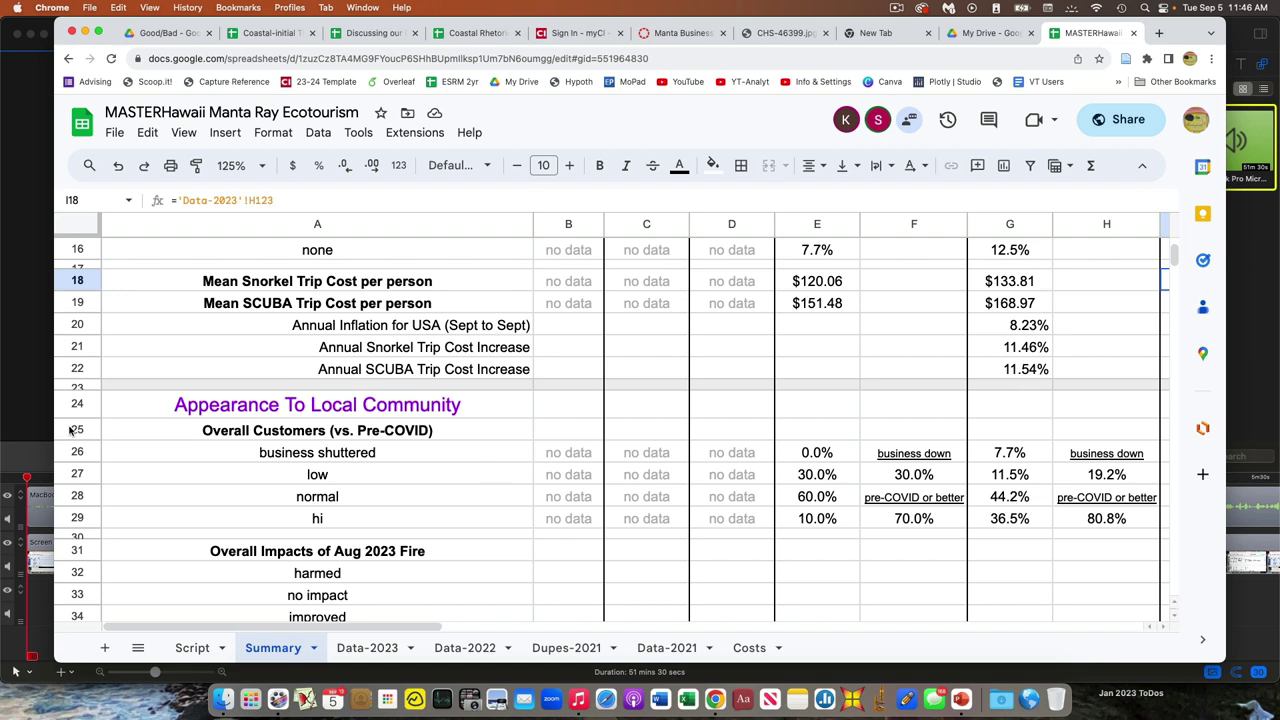
pyautogui.moveTo(74, 430); pyautogui.dragTo(72, 512)
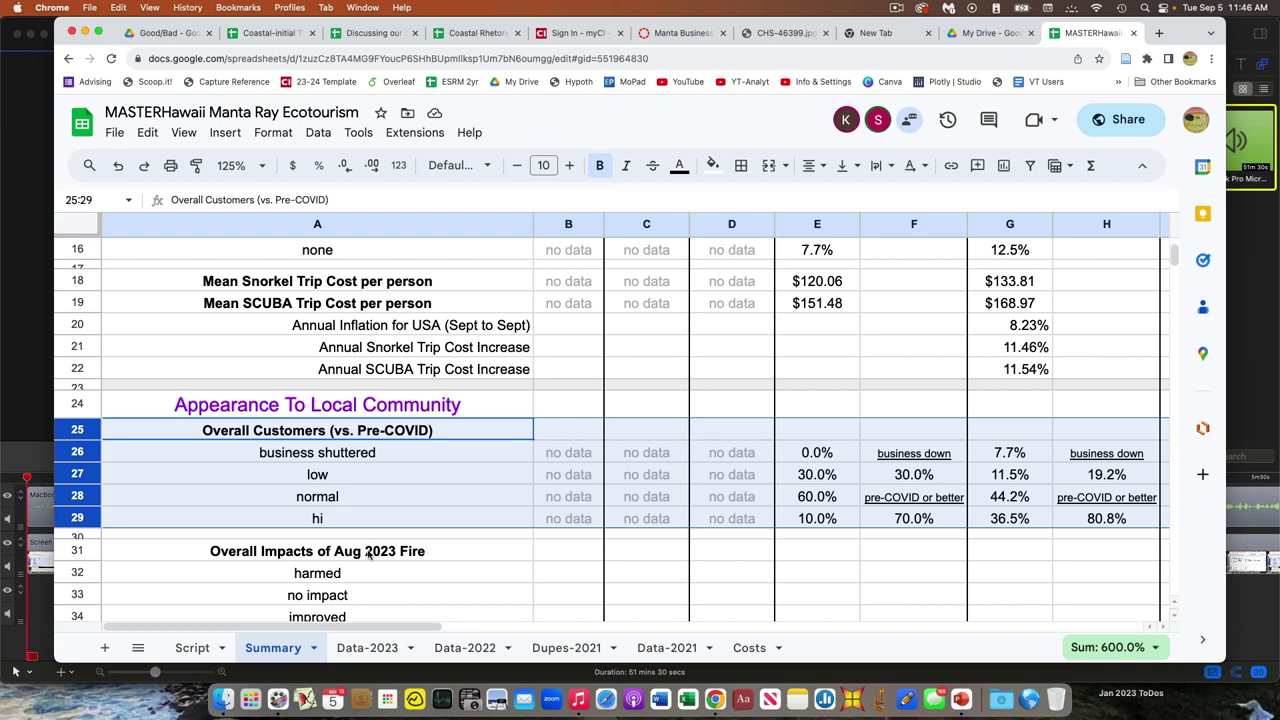
pyautogui.hscroll(6, 364, 533)
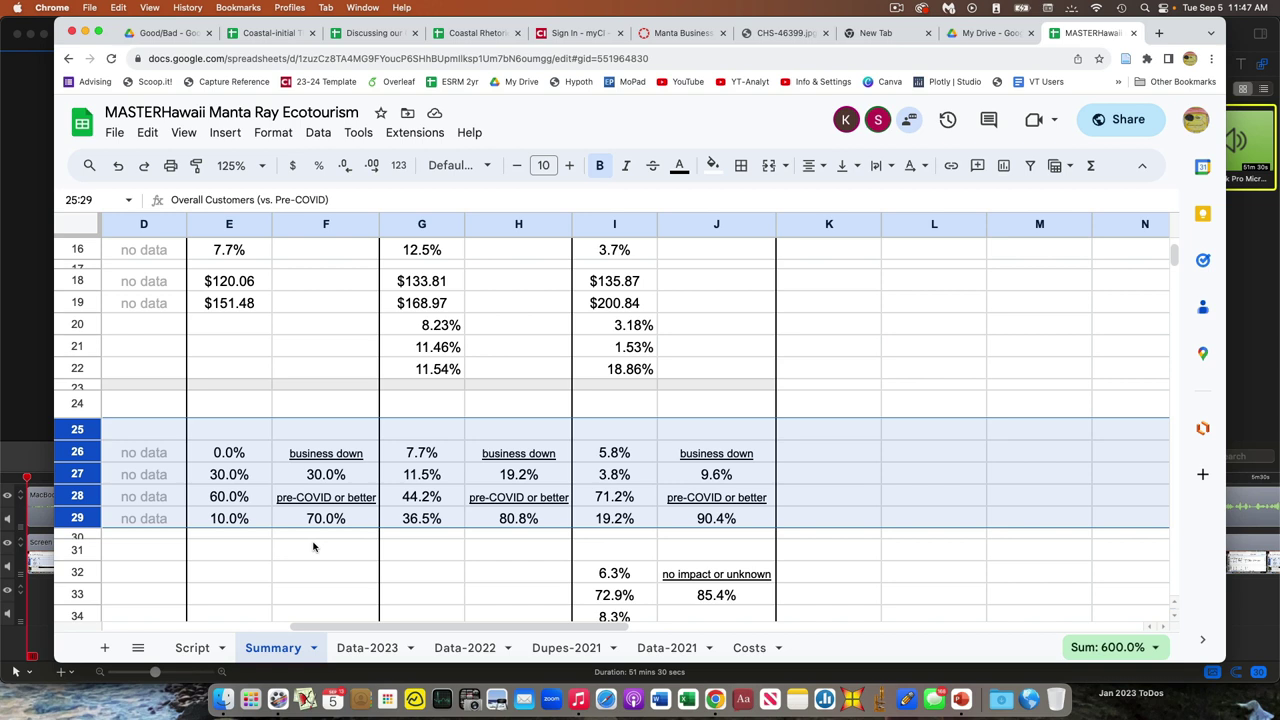
pyautogui.scroll(-1, 313, 546)
pyautogui.hscroll(-1, 313, 546)
pyautogui.hscroll(-1, 313, 546)
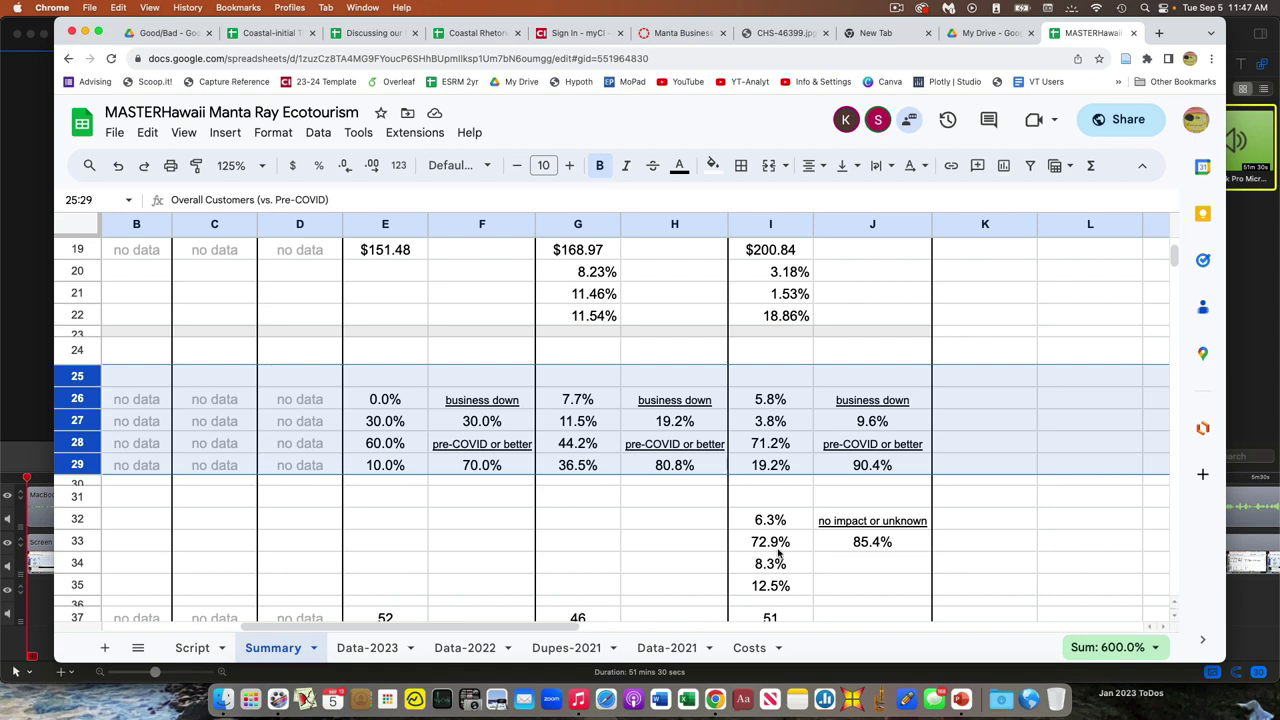
# Step: Review the Overall Impacts of Aug 2023 Fire rows and the number of Kailua-Kona manta businesses across the years
pyautogui.hscroll(-5, 778, 553)
pyautogui.scroll(-5, 778, 553)
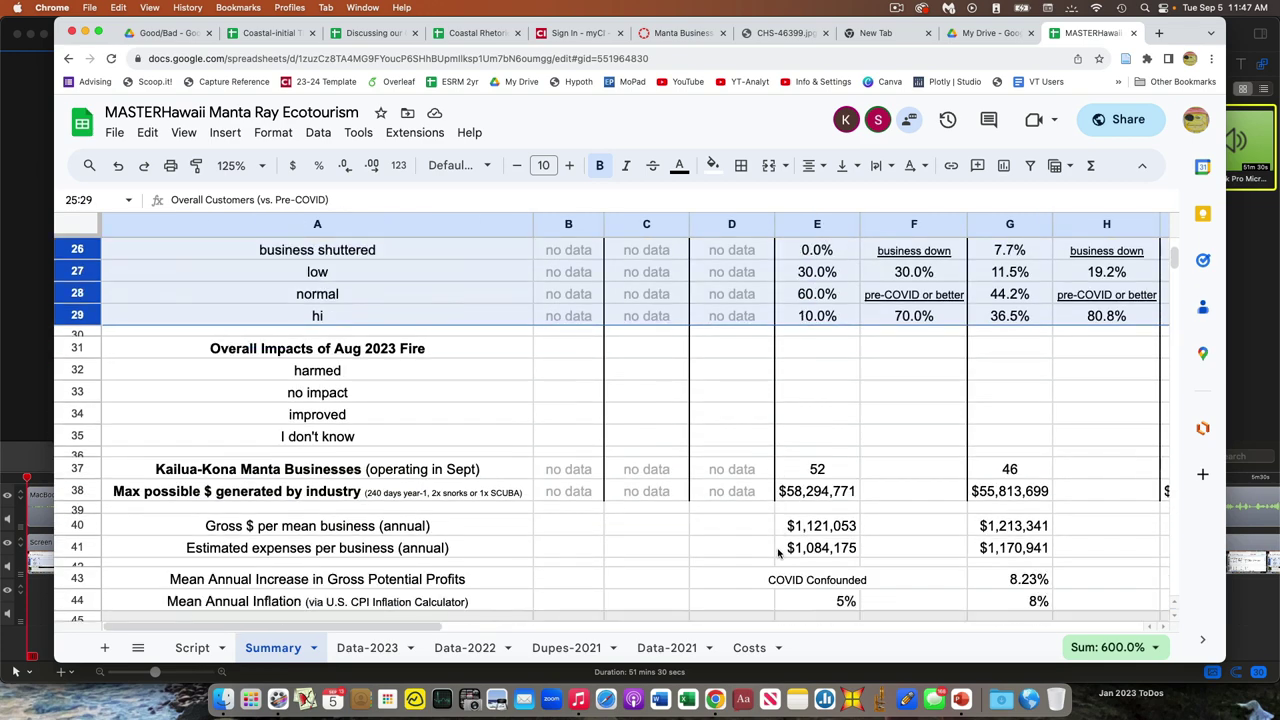
pyautogui.scroll(-2, 778, 553)
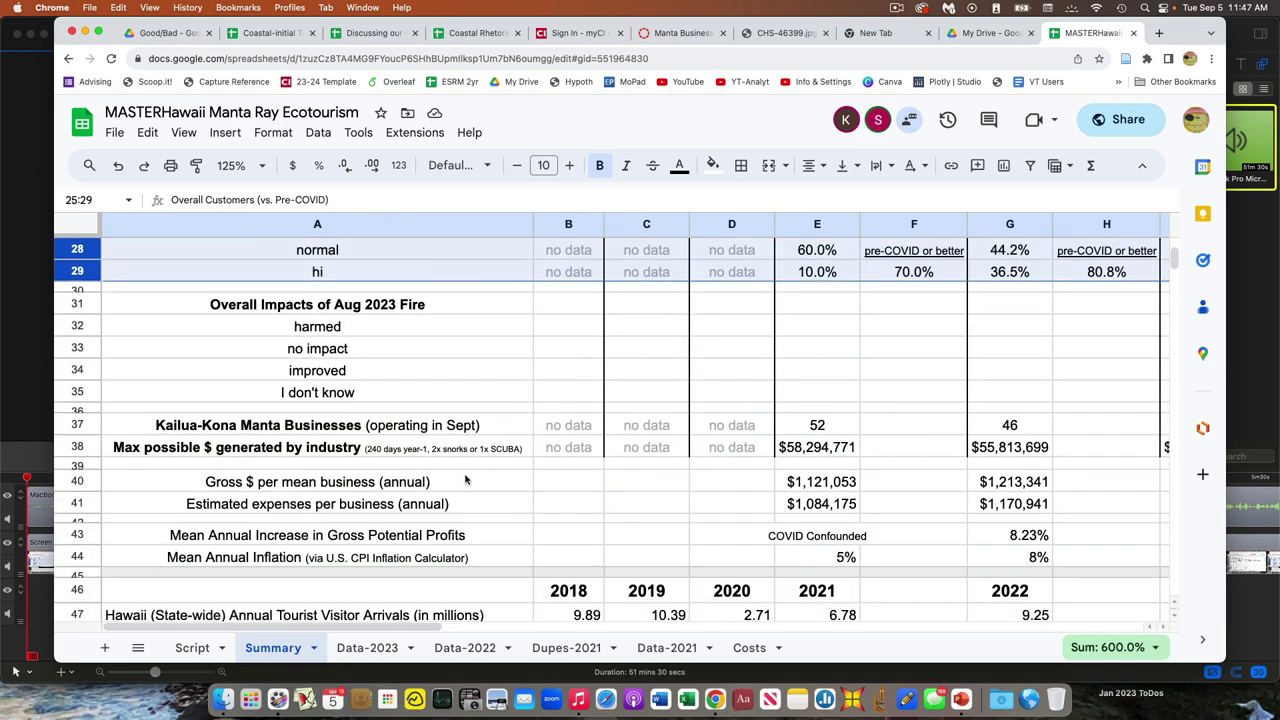
pyautogui.hscroll(5, 430, 448)
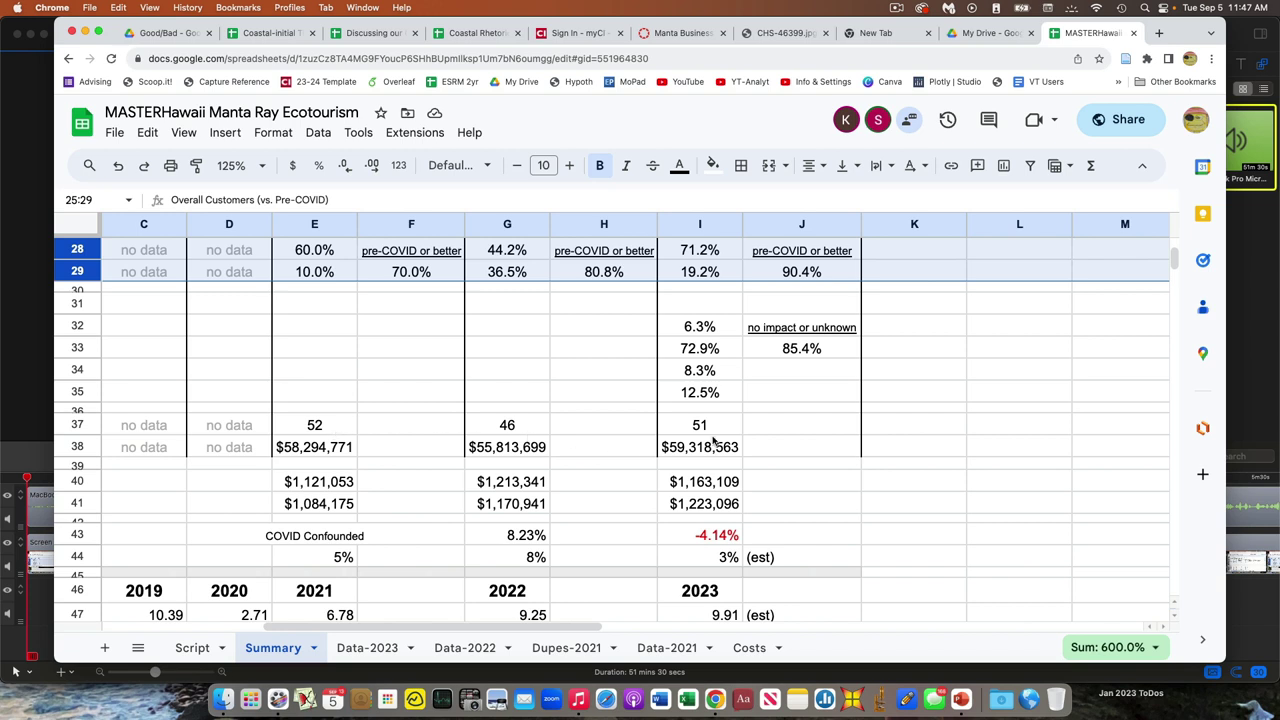
pyautogui.hscroll(-5, 725, 435)
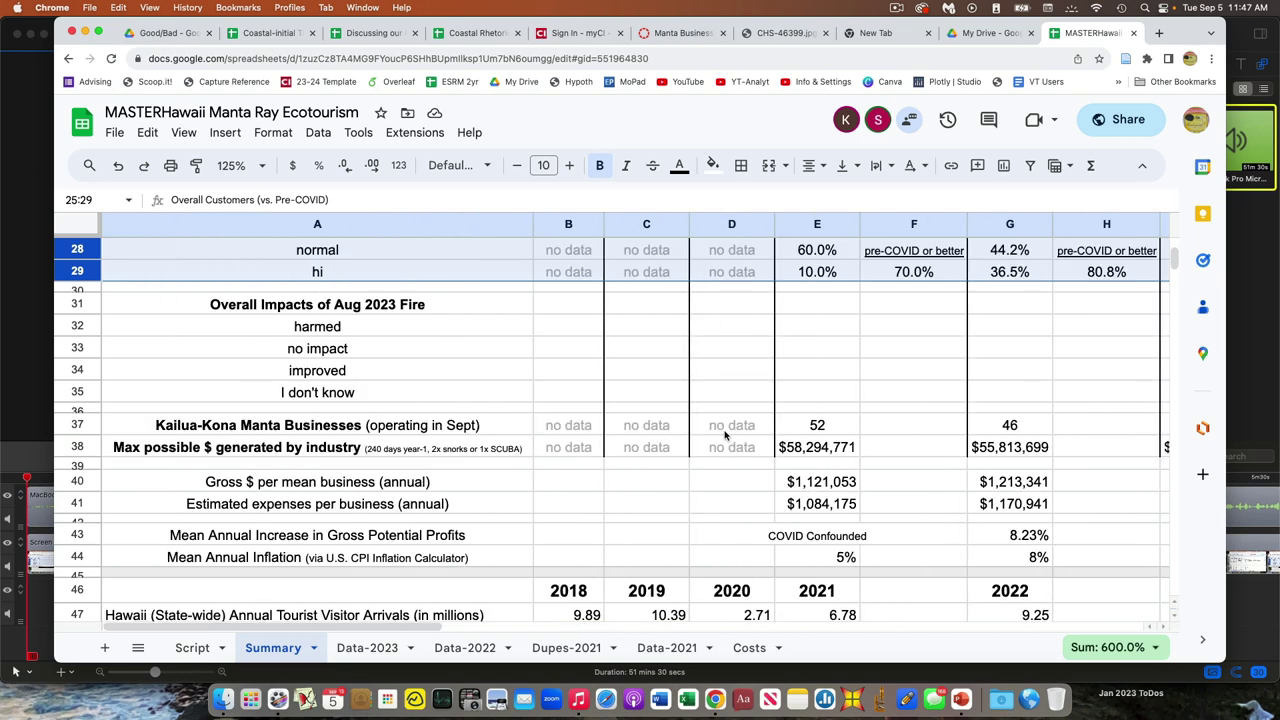
# Step: Highlight row 38, the maximum possible dollars generated by the industry, and examine its values through 2023
pyautogui.click(82, 446)
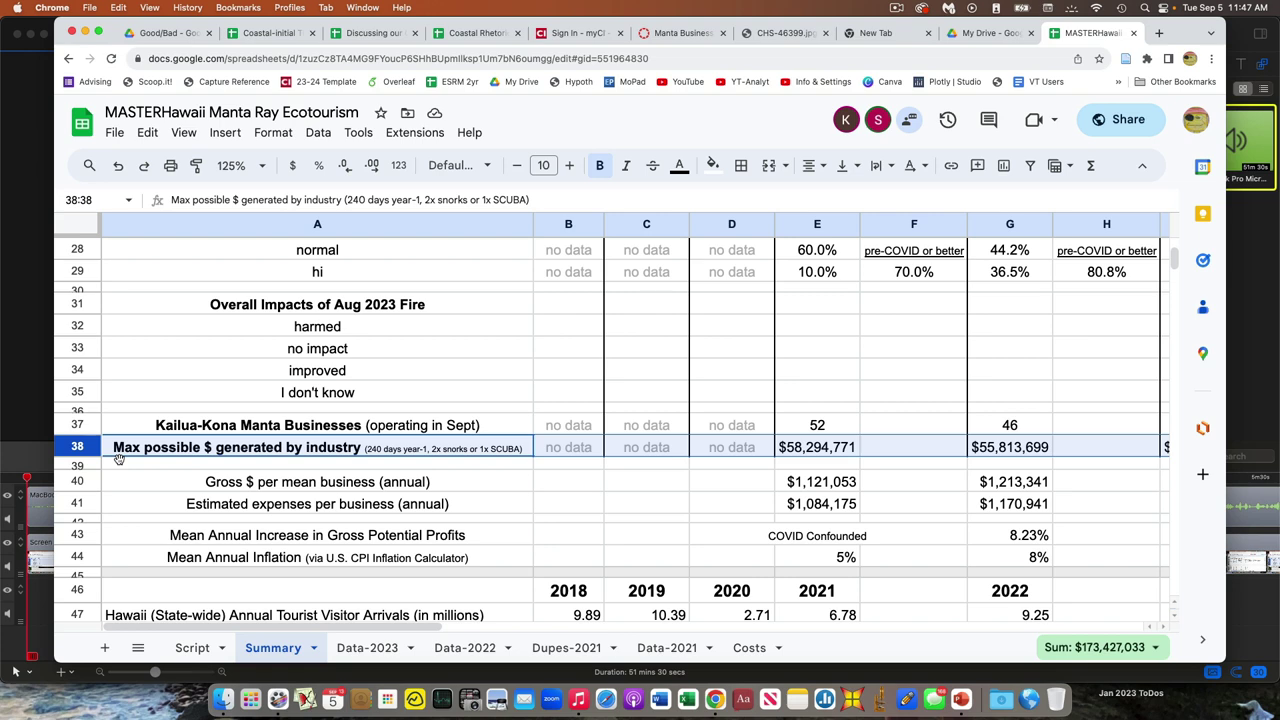
pyautogui.hscroll(5, 118, 458)
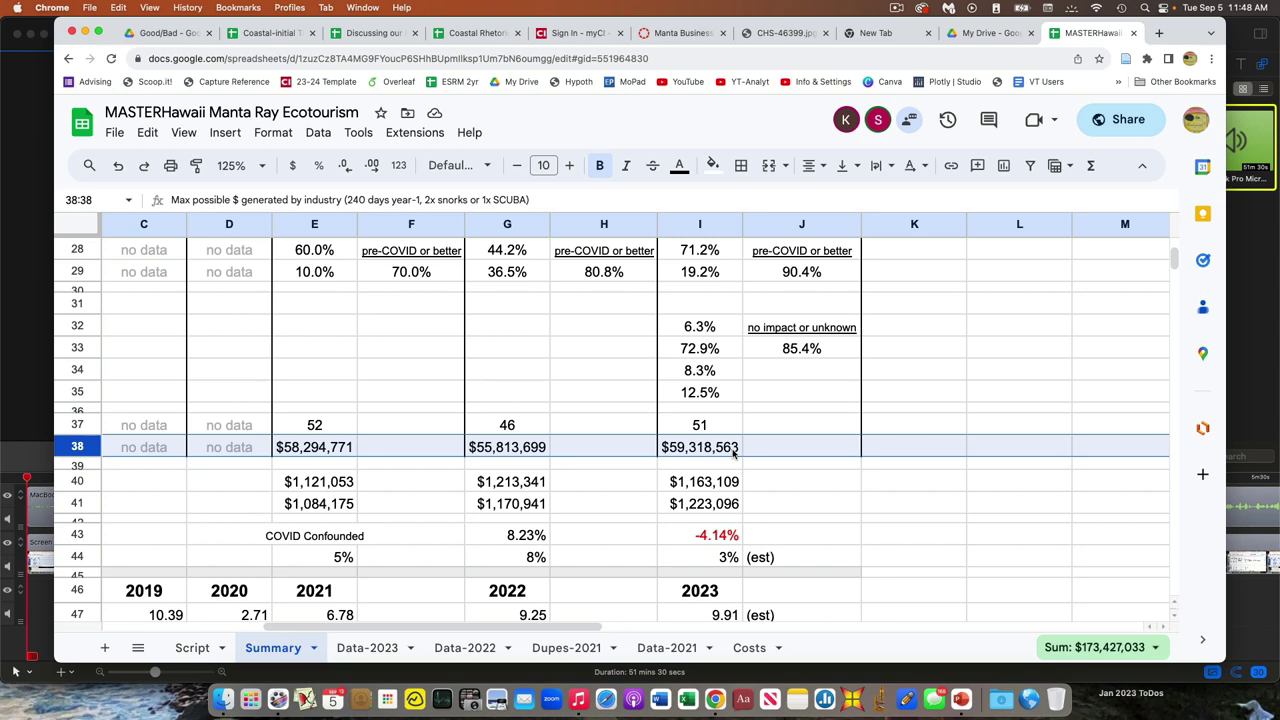
pyautogui.scroll(-1, 734, 453)
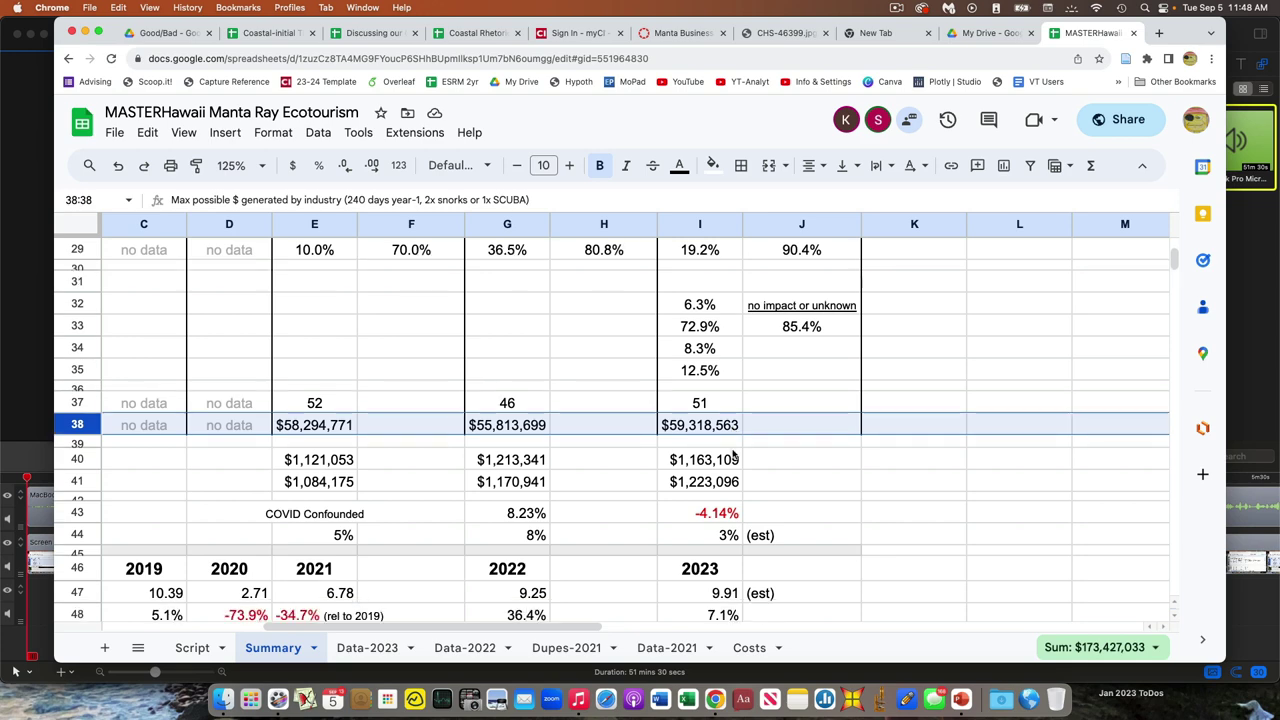
# Step: Highlight row 40, gross dollars per mean business, and row 41, estimated expenses per business, to introduce both annual measures
pyautogui.hscroll(-5, 734, 453)
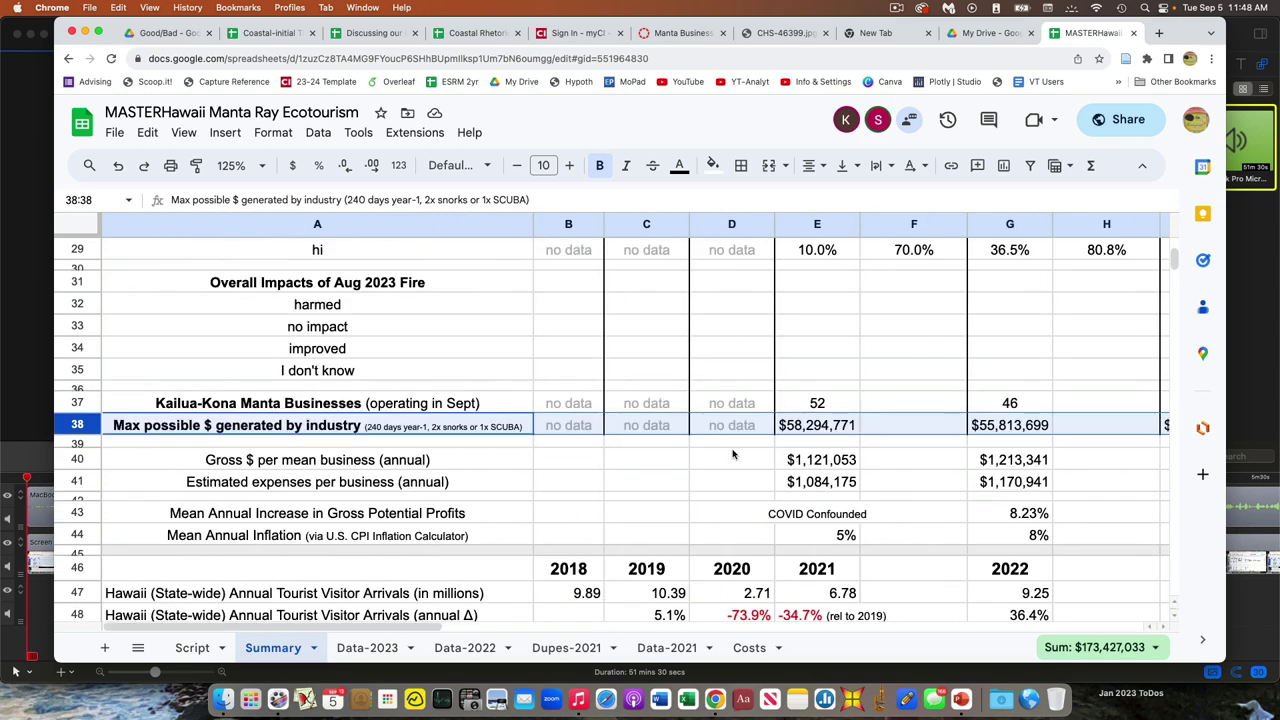
pyautogui.scroll(-1, 734, 455)
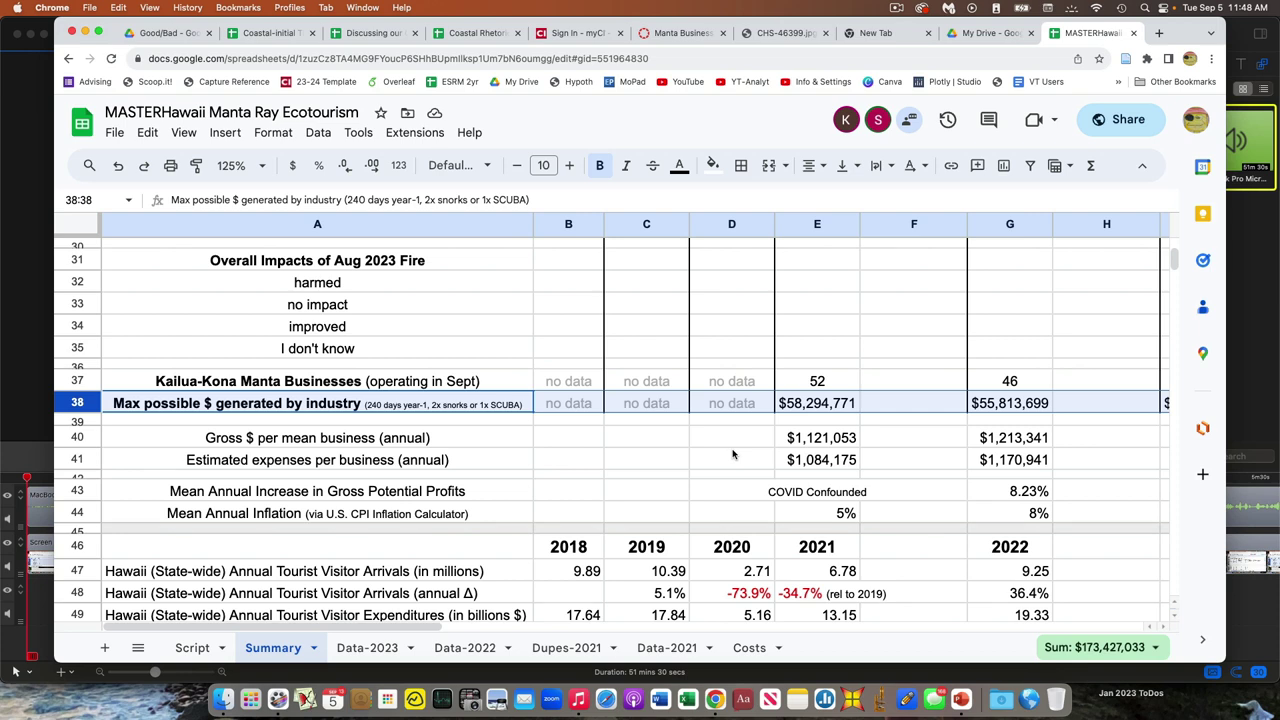
pyautogui.scroll(-1, 732, 454)
pyautogui.scroll(-1, 732, 454)
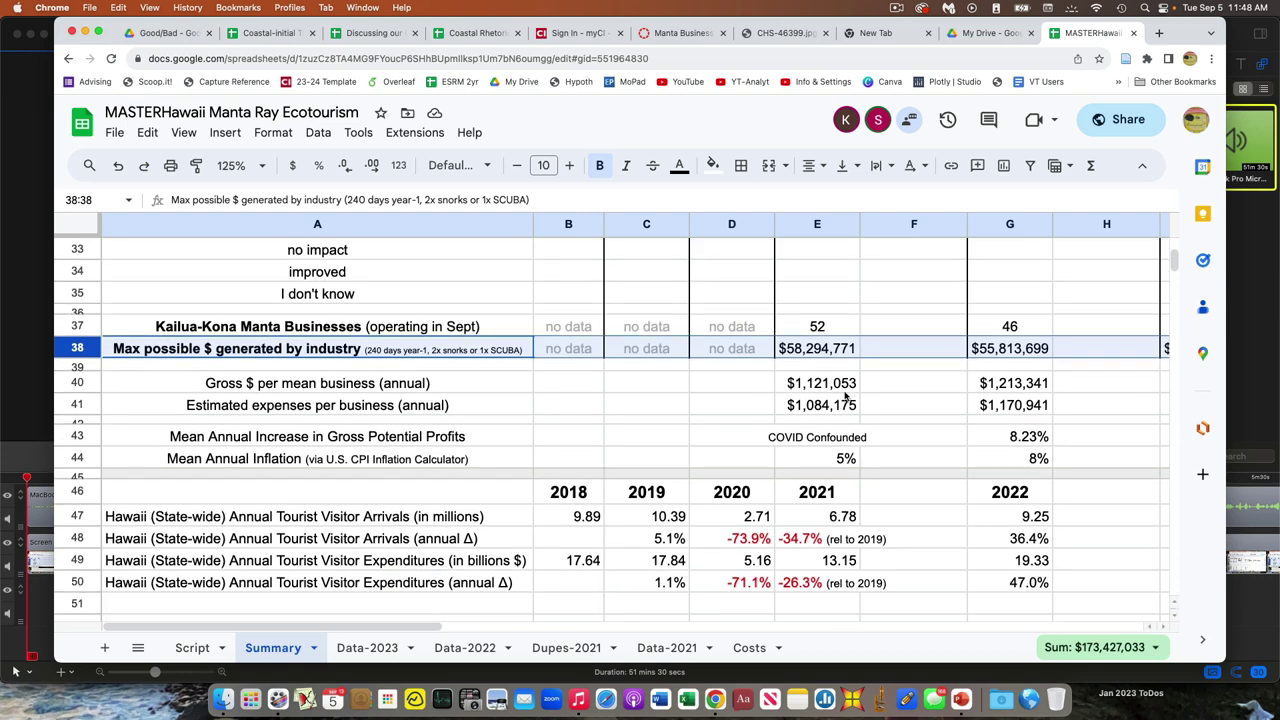
pyautogui.scroll(-2, 845, 397)
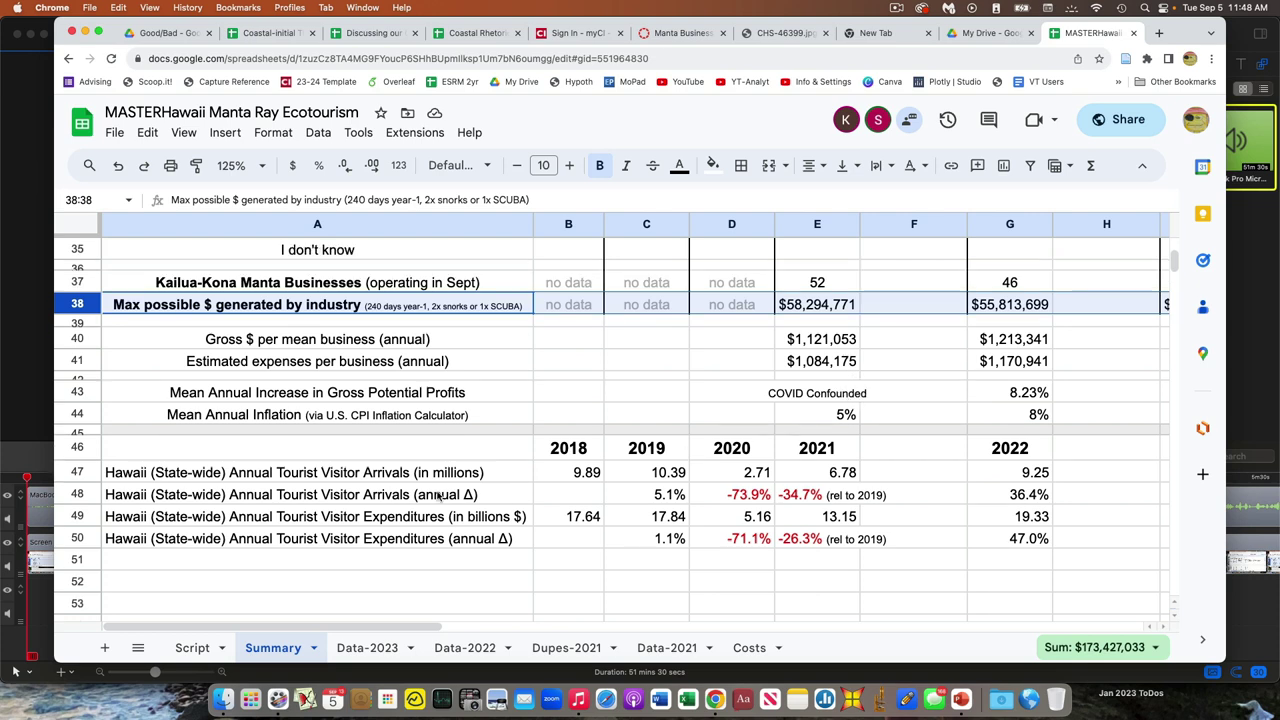
pyautogui.hscroll(5, 326, 497)
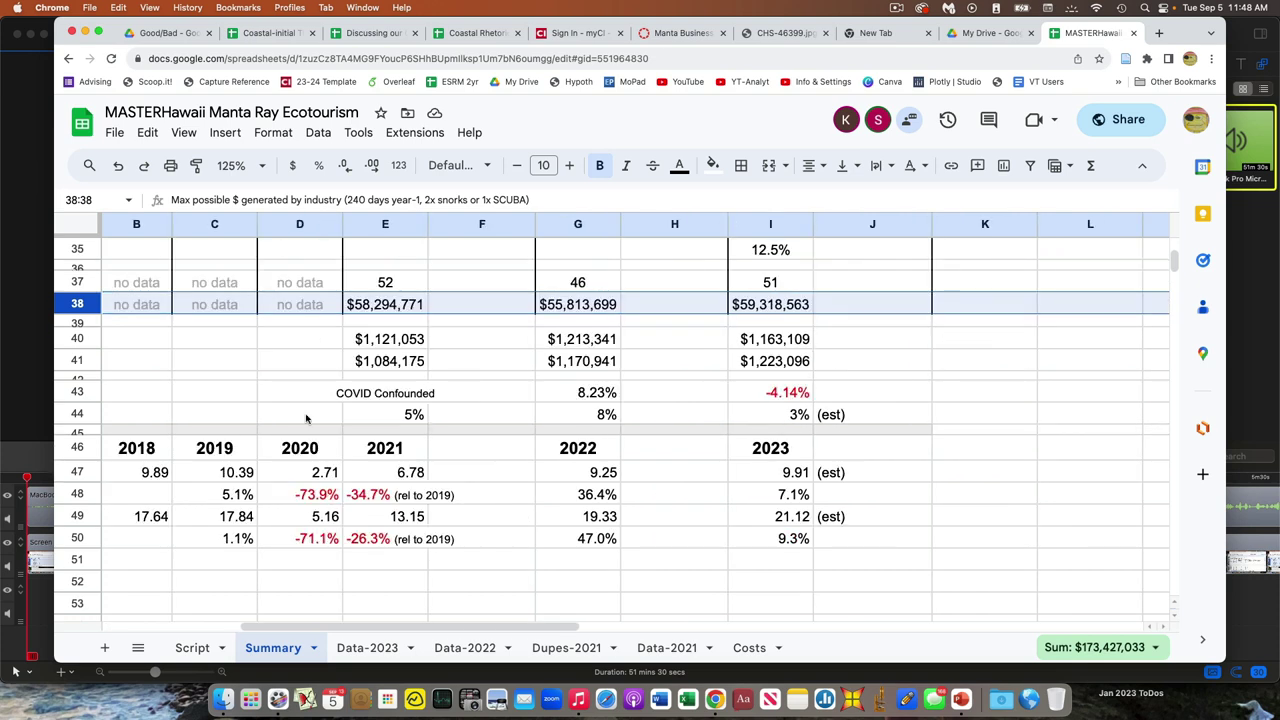
pyautogui.click(389, 341)
pyautogui.hscroll(-5, 375, 347)
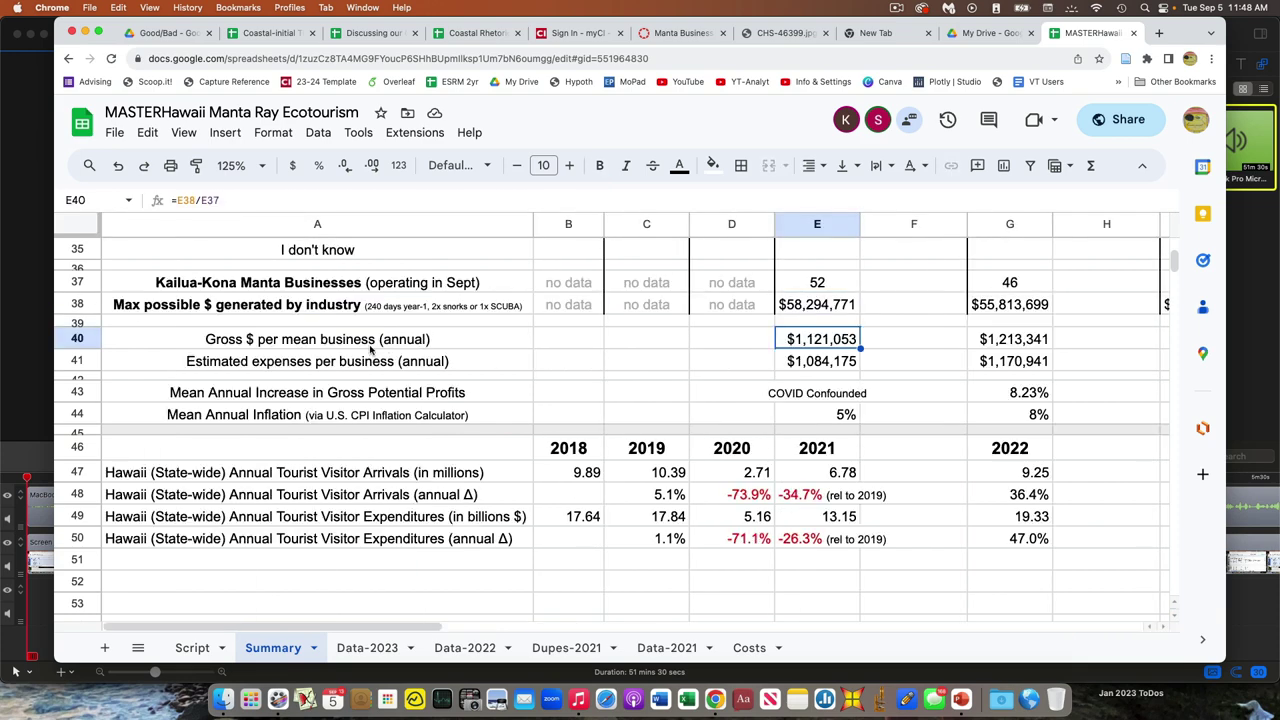
pyautogui.click(80, 338)
pyautogui.click(77, 360)
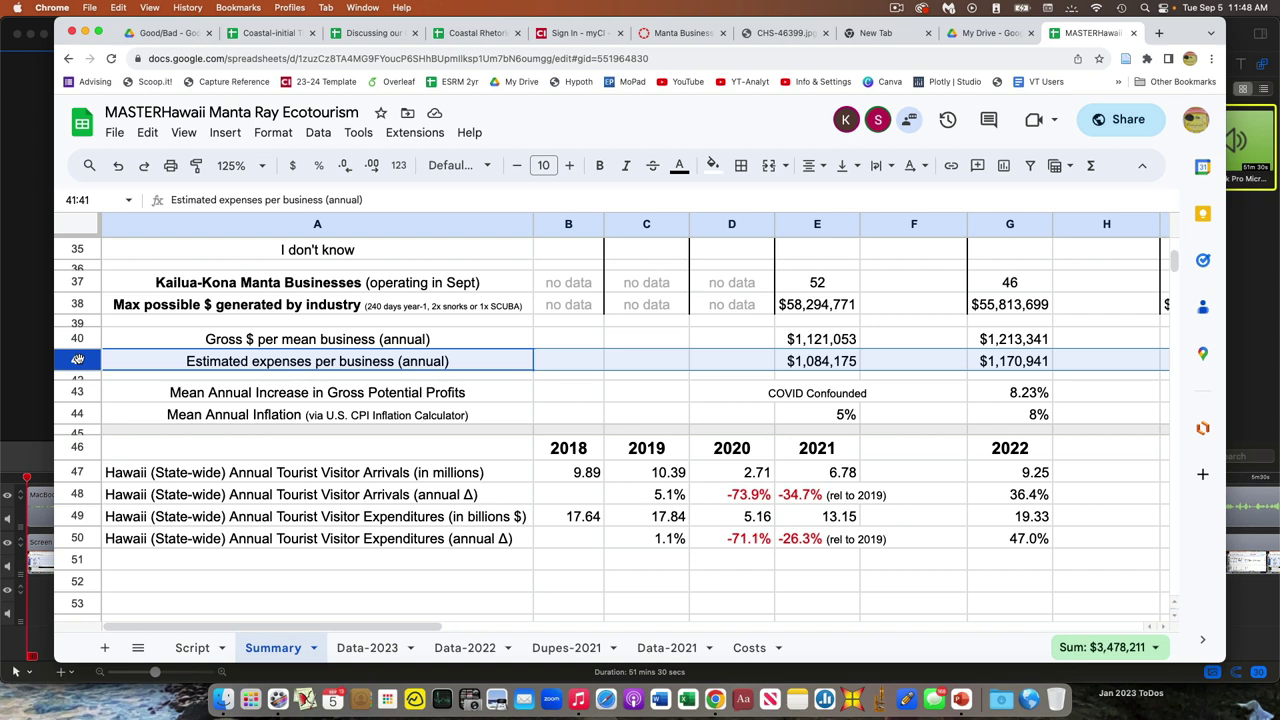
# Step: Compare the gross dollars per mean business in row 40 with the estimated expenses in row 41 for 2021, 2022 and 2023
pyautogui.click(817, 345)
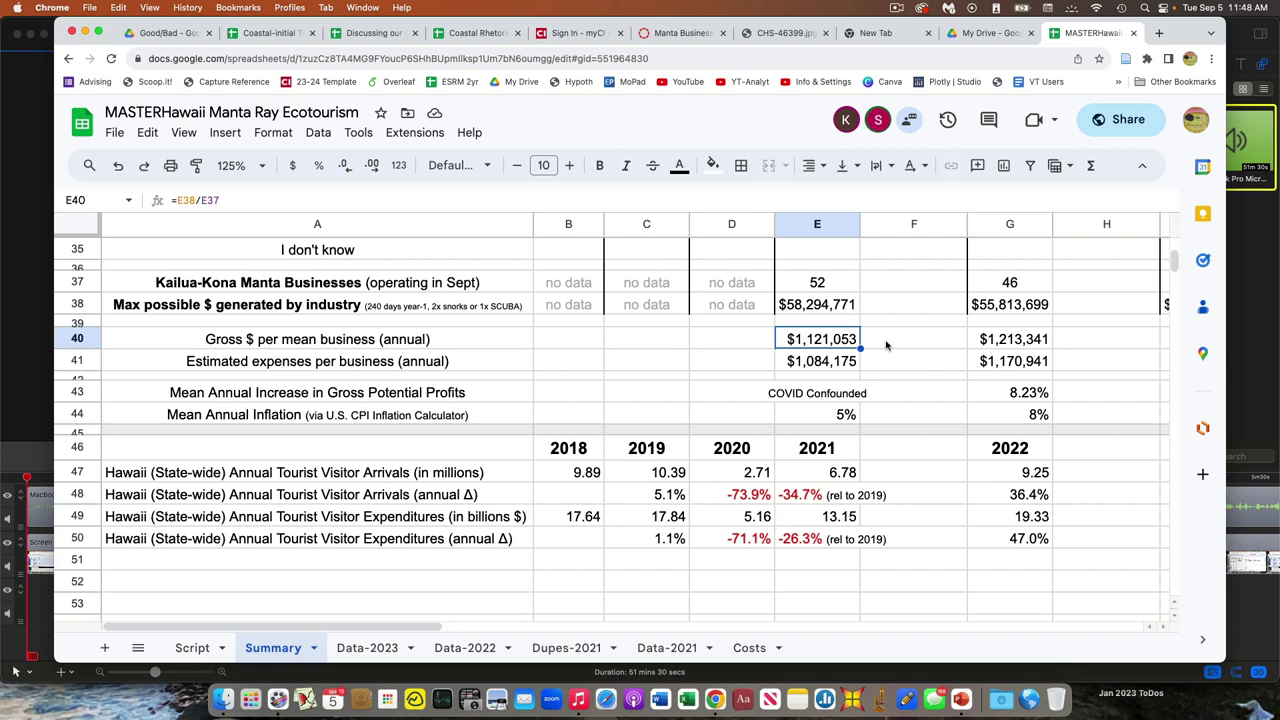
pyautogui.click(798, 369)
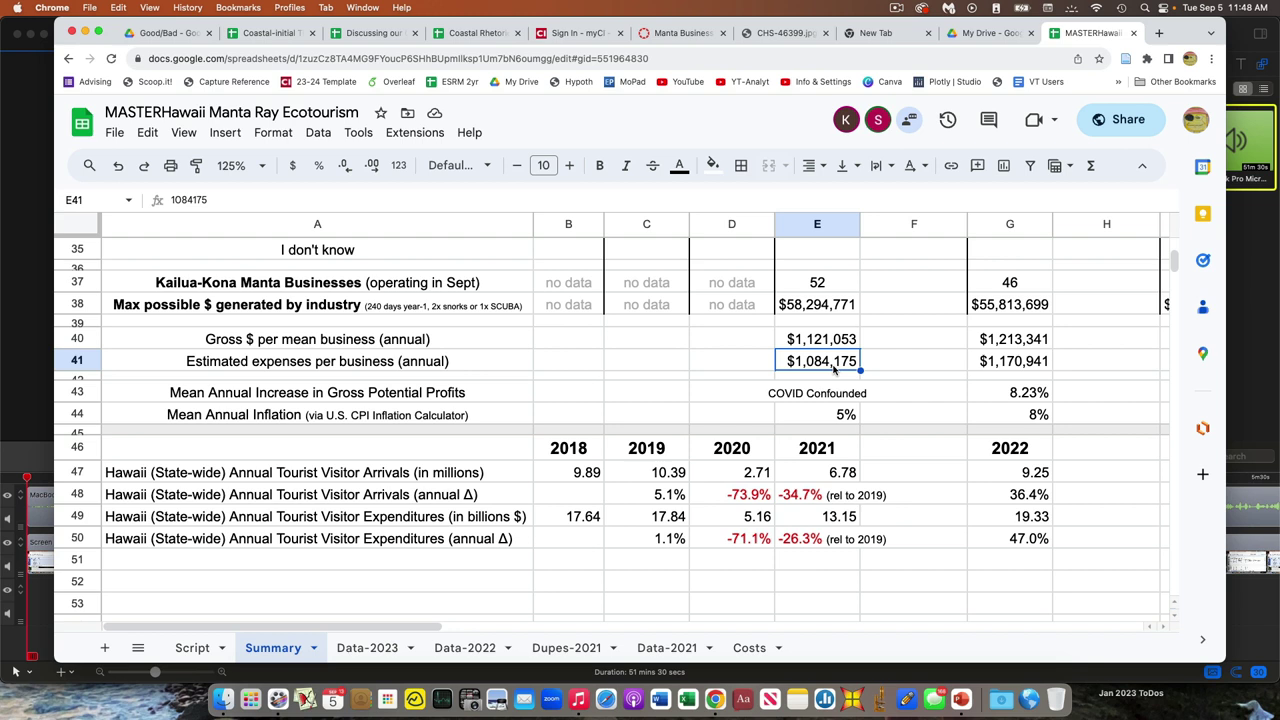
pyautogui.click(1003, 360)
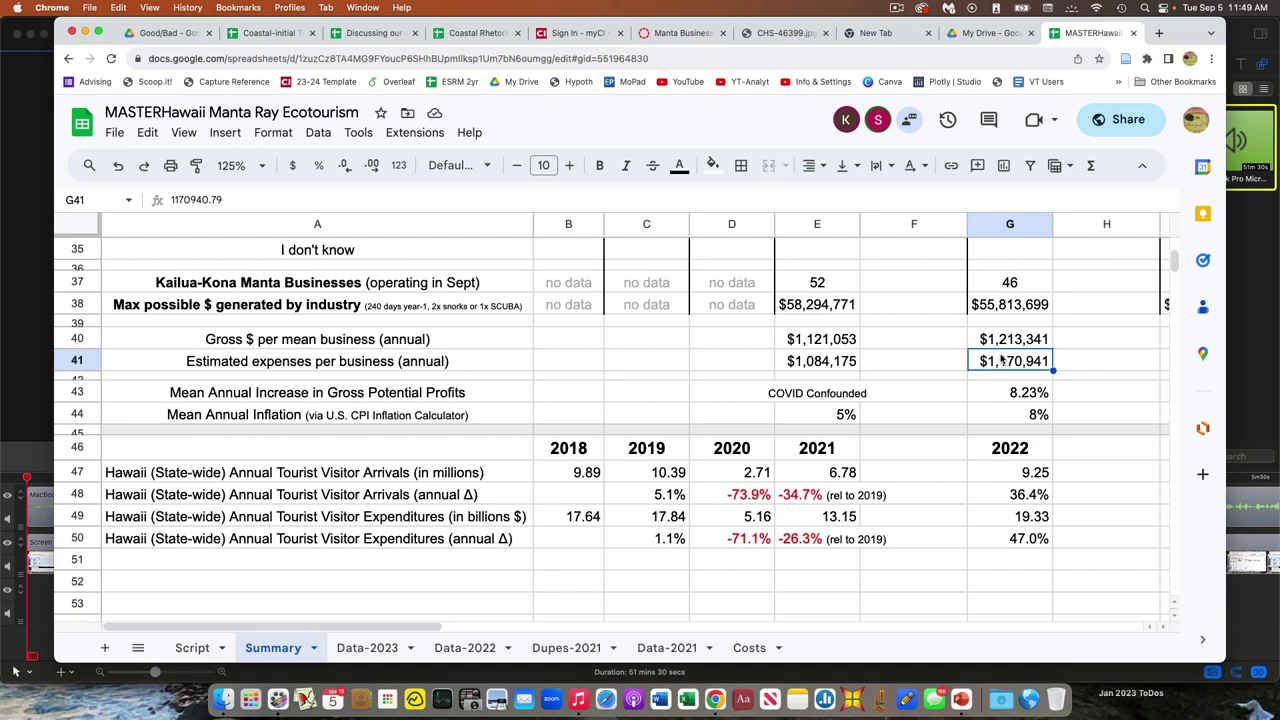
pyautogui.hscroll(5, 1003, 360)
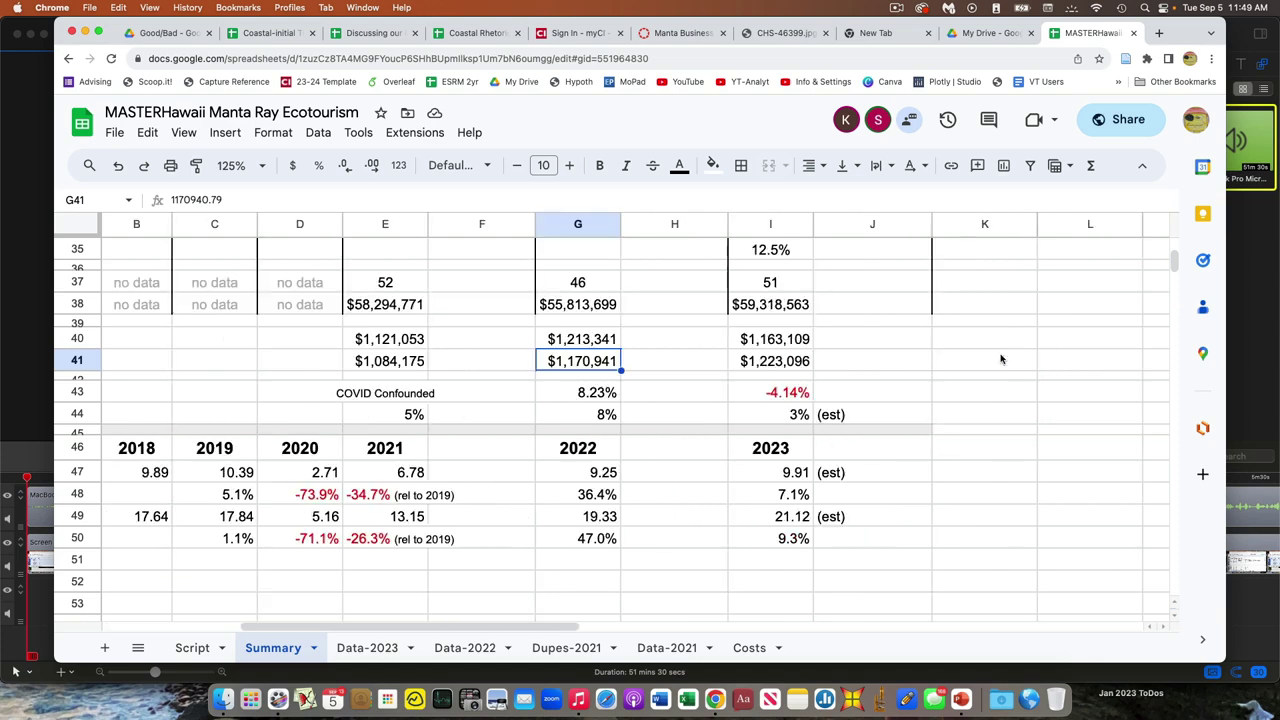
pyautogui.click(787, 344)
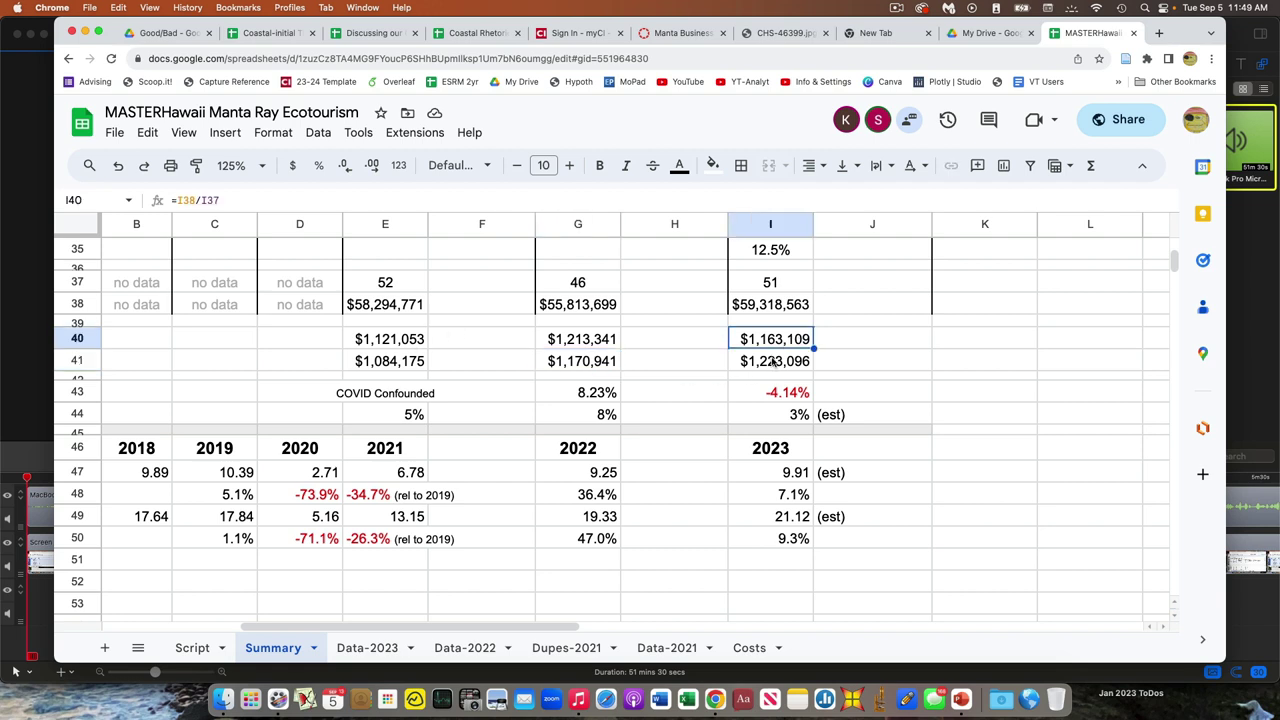
pyautogui.click(776, 363)
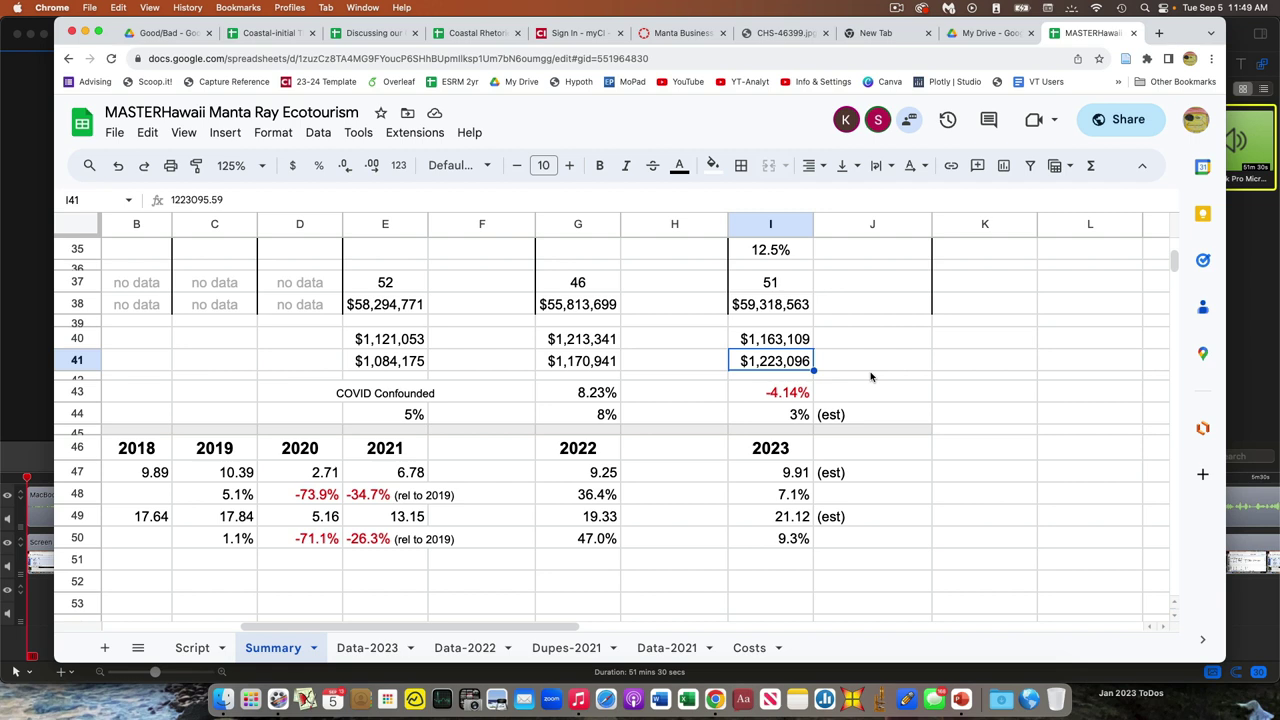
# Step: Highlight row 47, Hawaii statewide annual tourist visitor arrivals, and go through its values from 2018 to 2023
pyautogui.hscroll(-5, 846, 452)
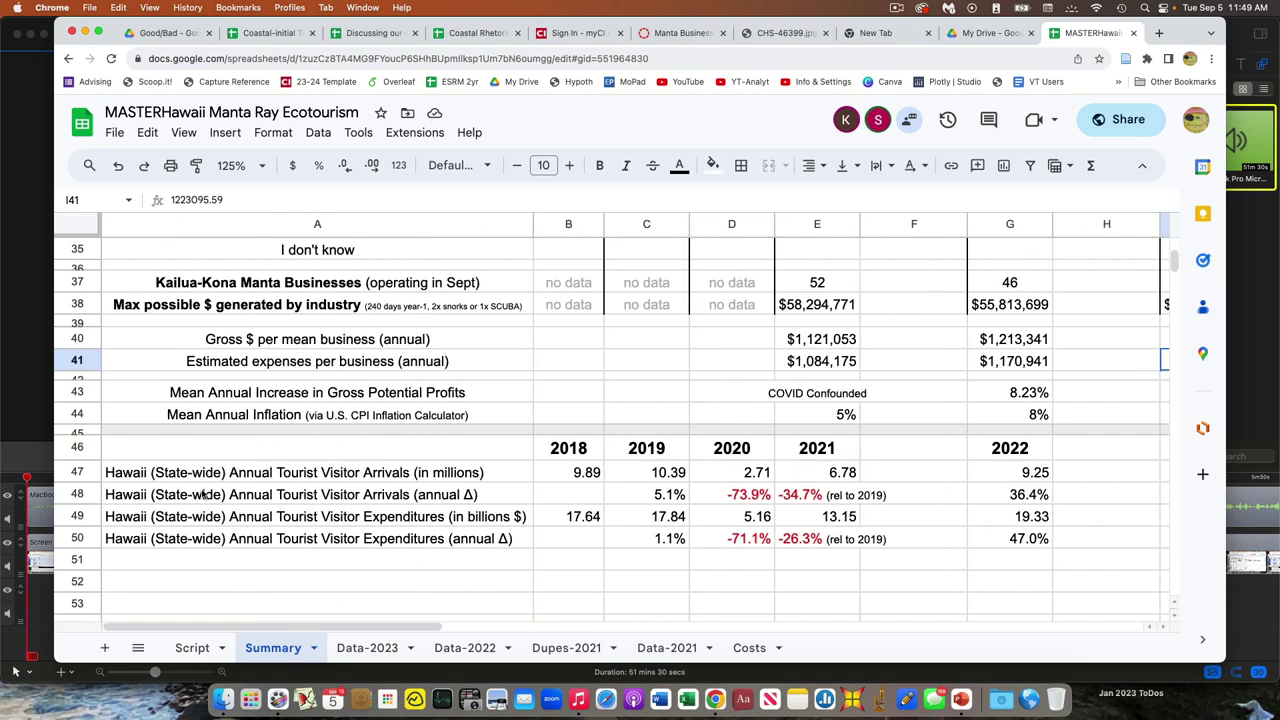
pyautogui.click(79, 473)
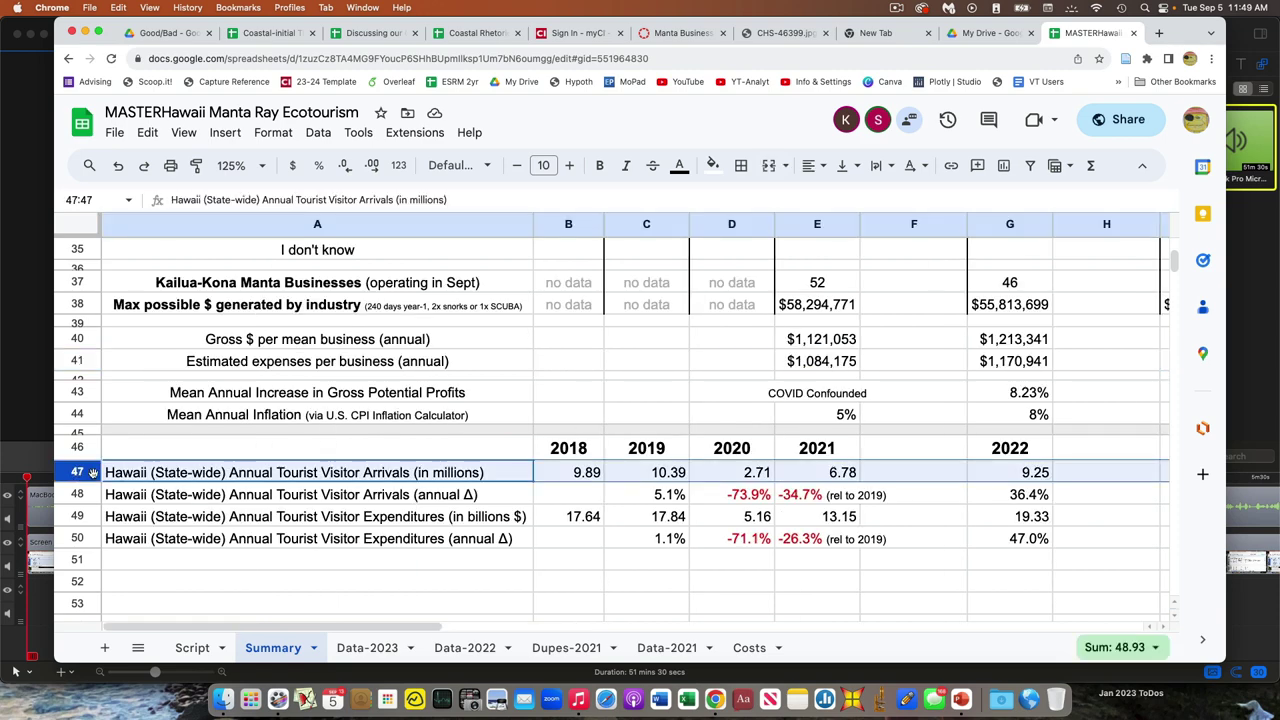
pyautogui.click(585, 479)
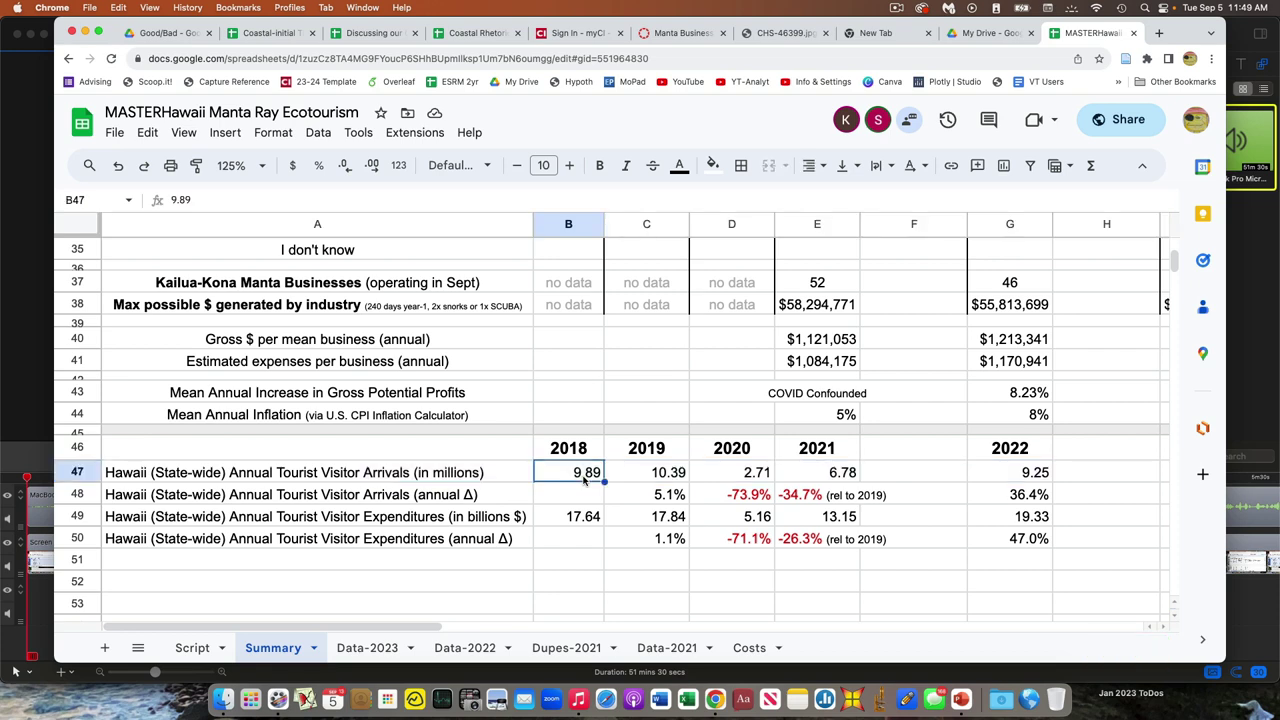
pyautogui.press('Right')
pyautogui.press('Right')
pyautogui.press('Right')
pyautogui.press('Right')
pyautogui.press('Right')
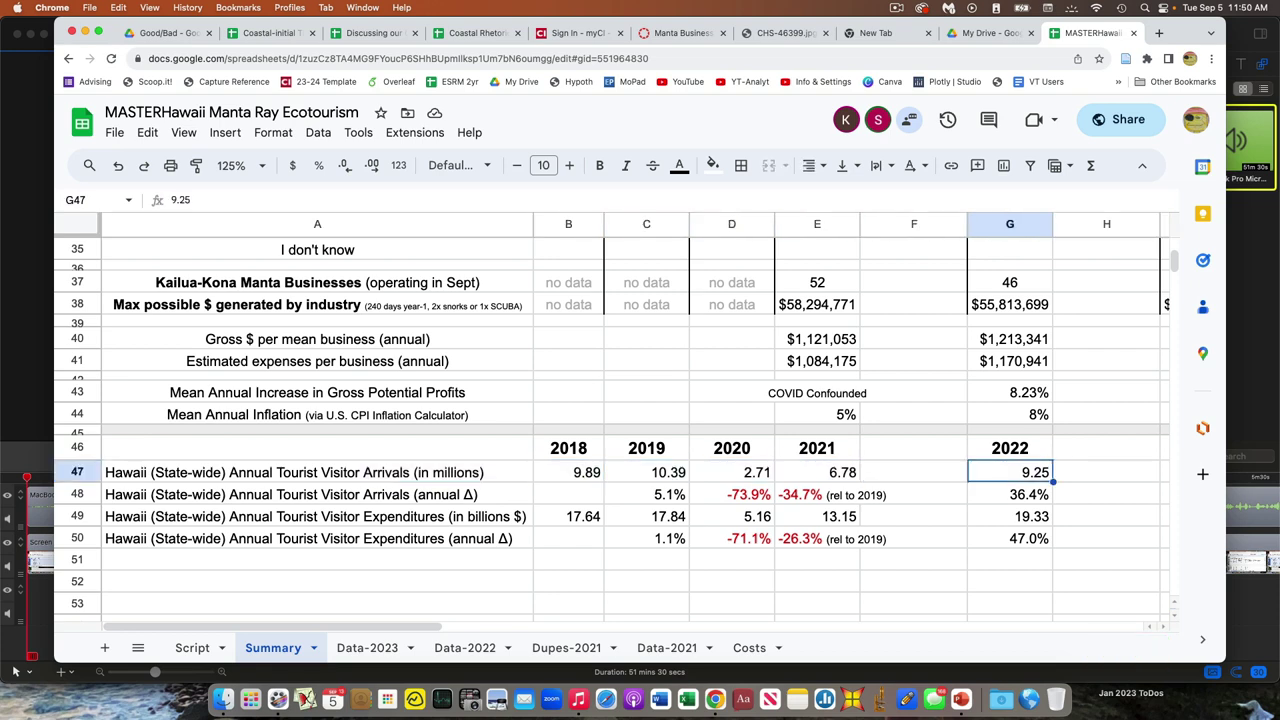
pyautogui.press('Right')
pyautogui.press('Right')
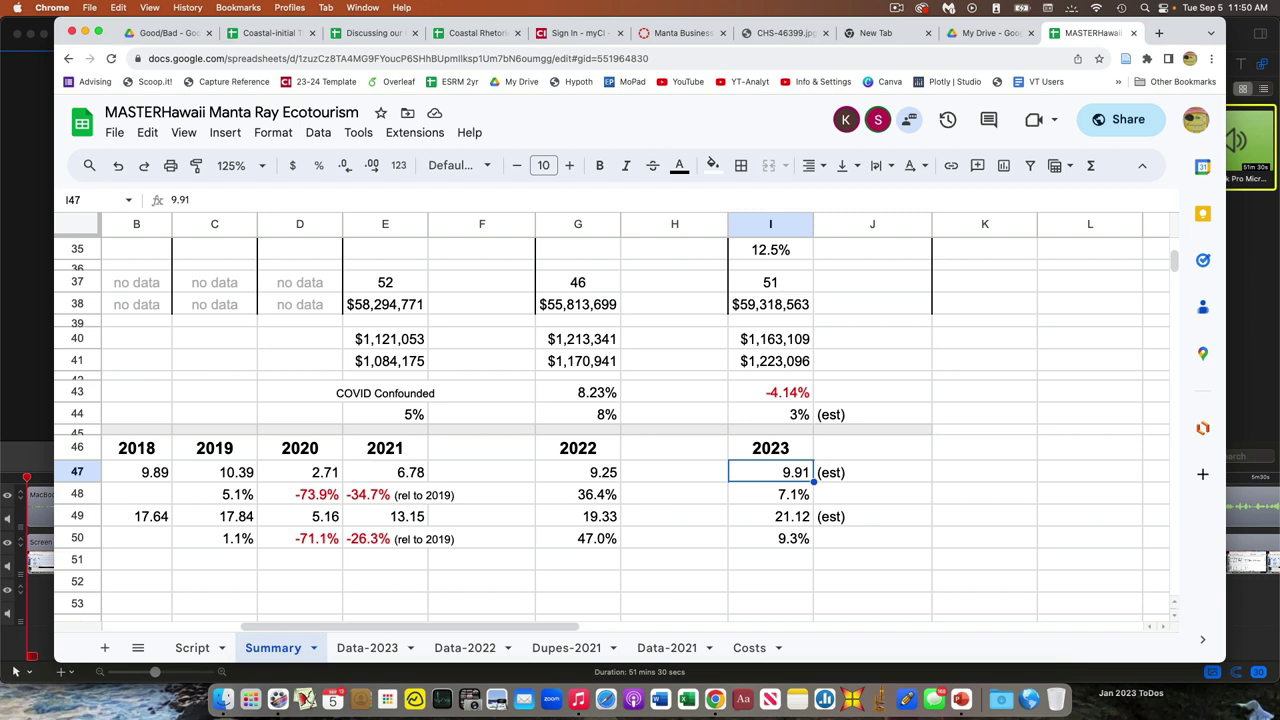
# Step: Check the 2023 annual change in visitor arrivals and go back to the row 49 label for statewide visitor expenditures
pyautogui.press('Down')
pyautogui.press('Up')
pyautogui.press('Down')
pyautogui.press('Down')
pyautogui.press('Left')
pyautogui.press('Left')
pyautogui.press('Left')
pyautogui.press('Left')
pyautogui.press('Left')
pyautogui.press('Left')
pyautogui.press('Left')
pyautogui.press('Left')
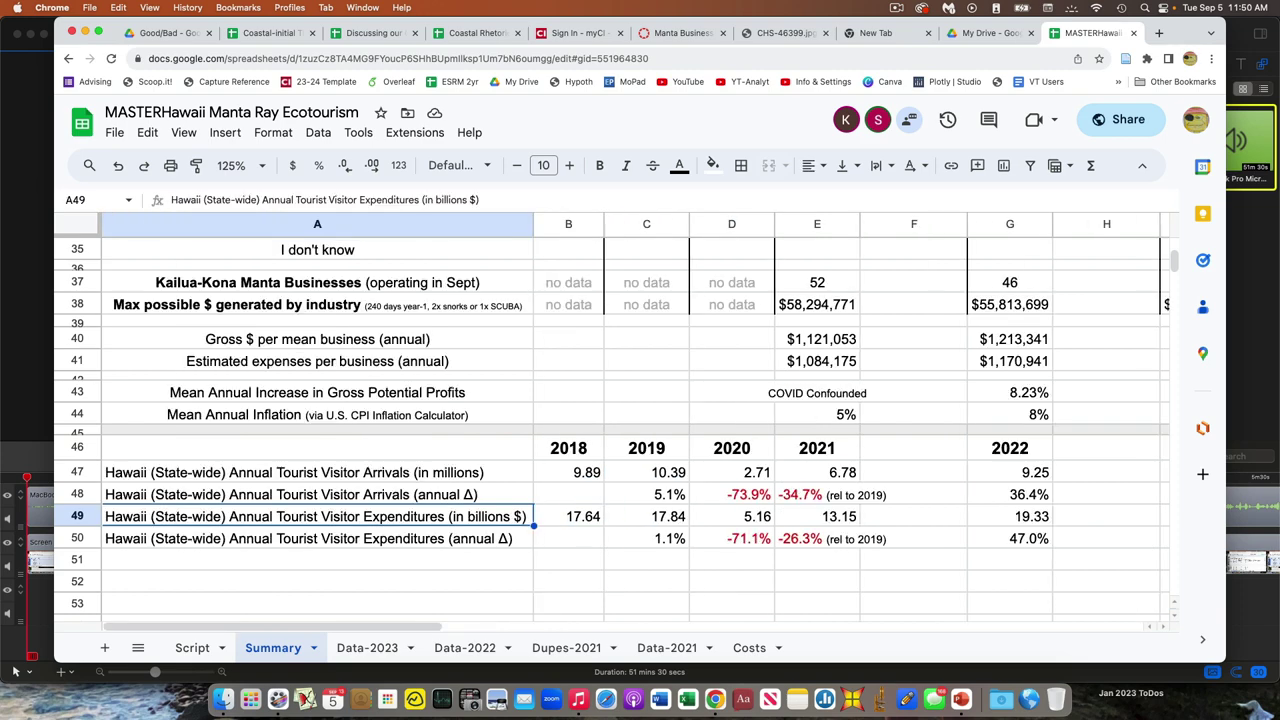
# Step: Go through the statewide annual tourist visitor expenditures in row 49 from 2018 to the 2023 estimate
pyautogui.press('Right')
pyautogui.press('Right')
pyautogui.press('Right')
pyautogui.press('Right')
pyautogui.press('Right')
pyautogui.press('Right')
pyautogui.press('Right')
pyautogui.press('Right')
pyautogui.press('Right')
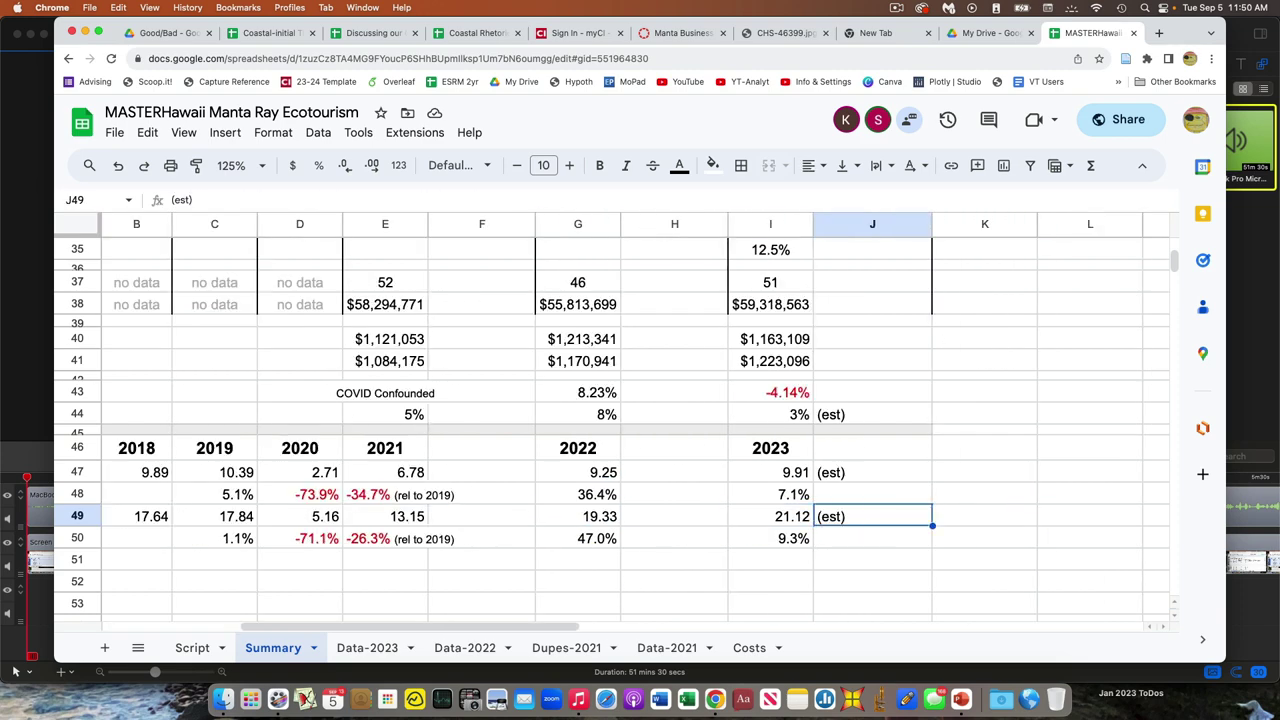